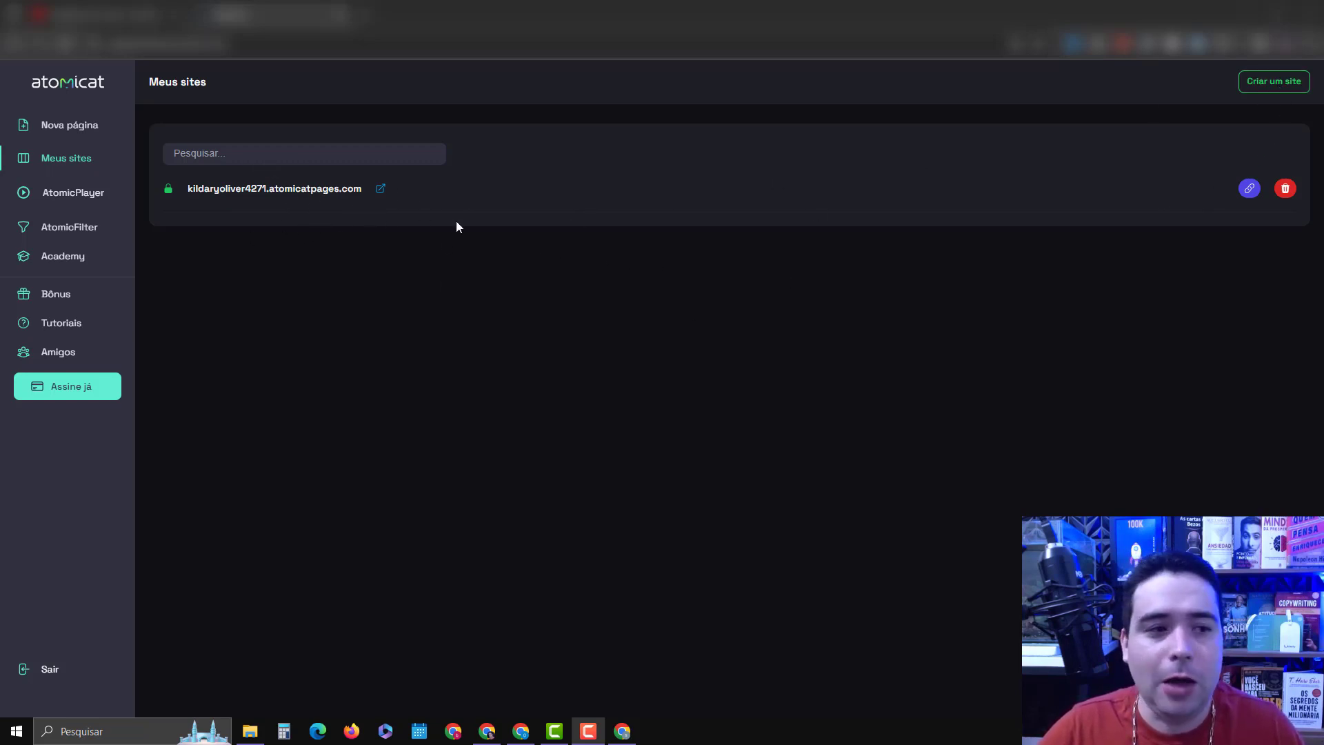
Create a new site named aulayoutube and open its custom domain connection settings.
{"action": "left_click", "coordinate": [1257, 83]}
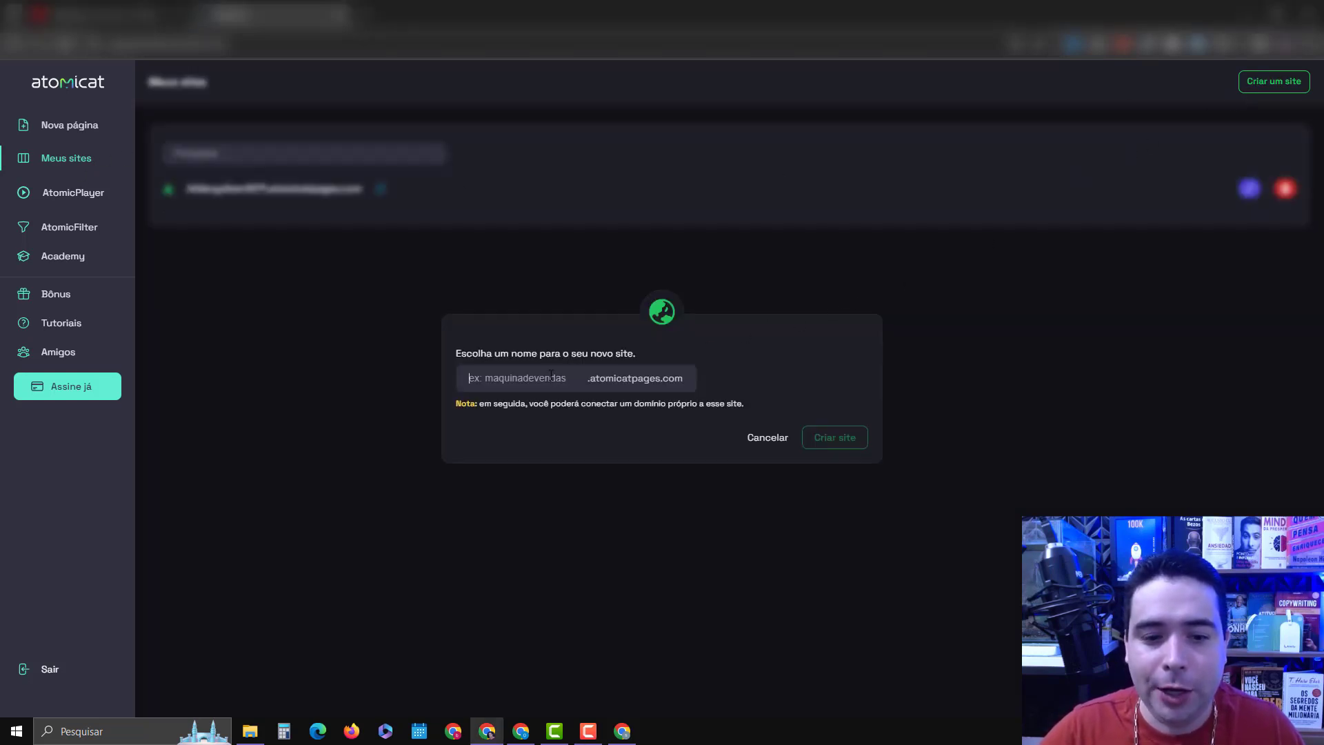
{"action": "type", "text": "aulayoutube"}
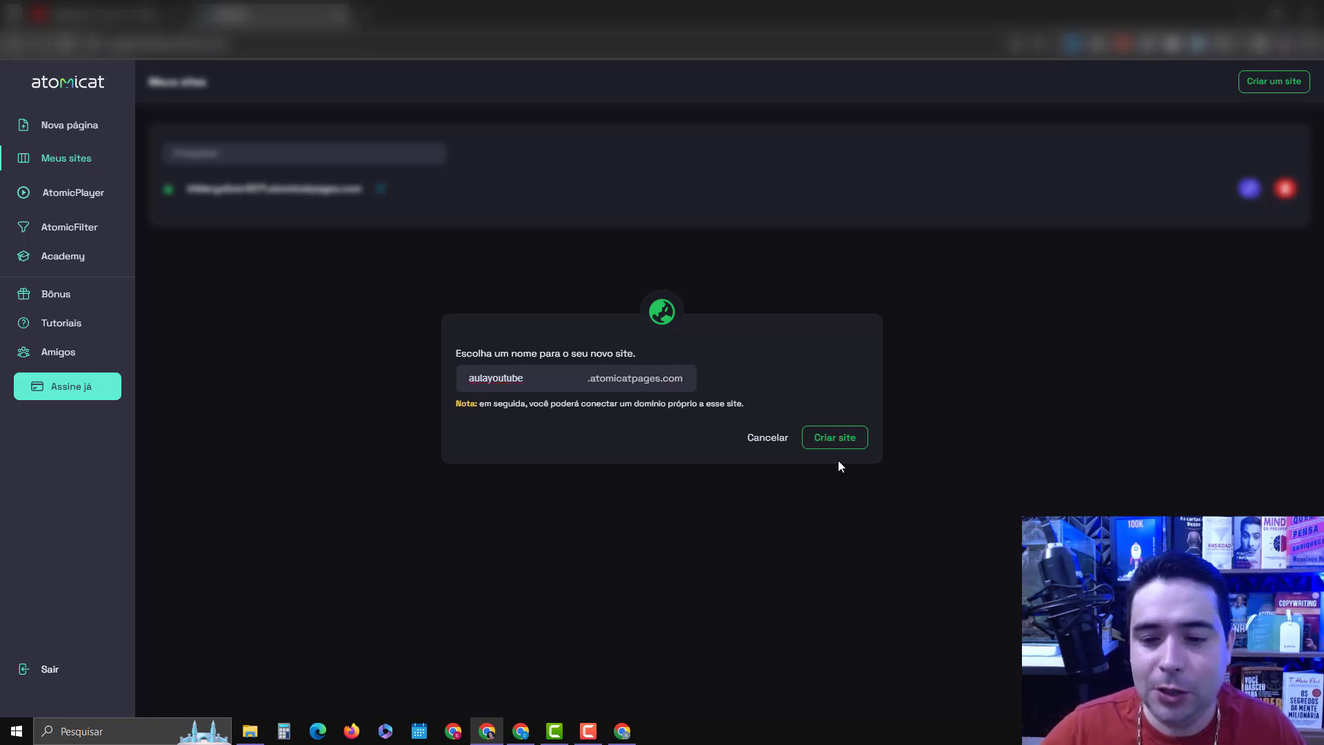
{"action": "left_click", "coordinate": [844, 437]}
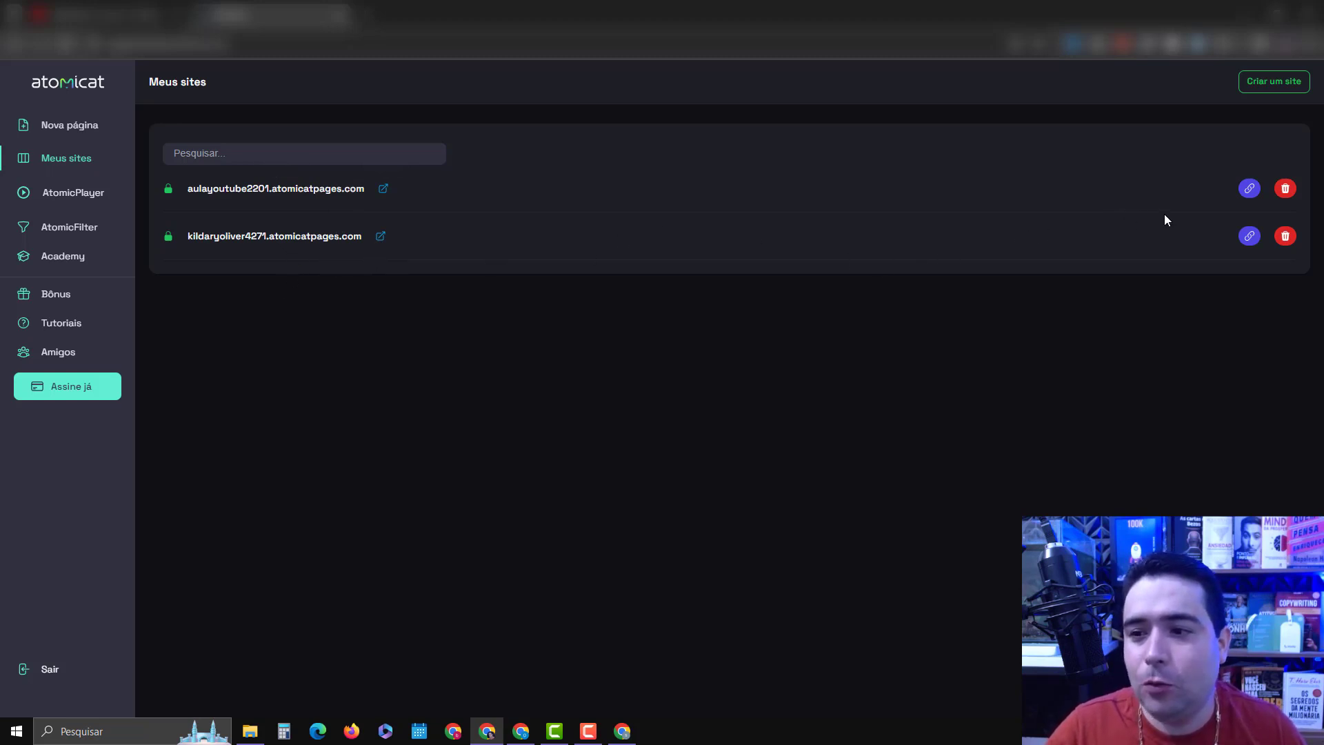
{"action": "left_click", "coordinate": [1250, 190]}
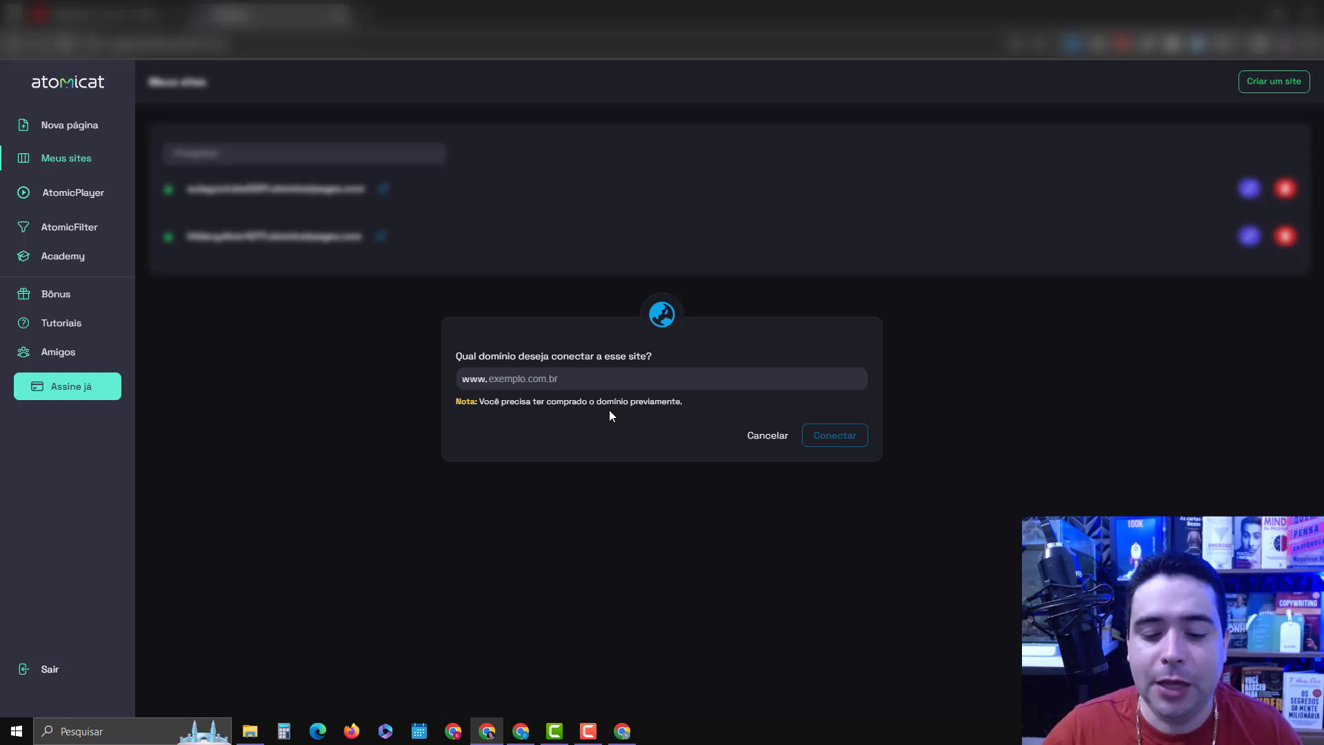
Switch to GoDaddy and search for available domains using the owner's full name.
{"action": "left_click", "coordinate": [622, 731]}
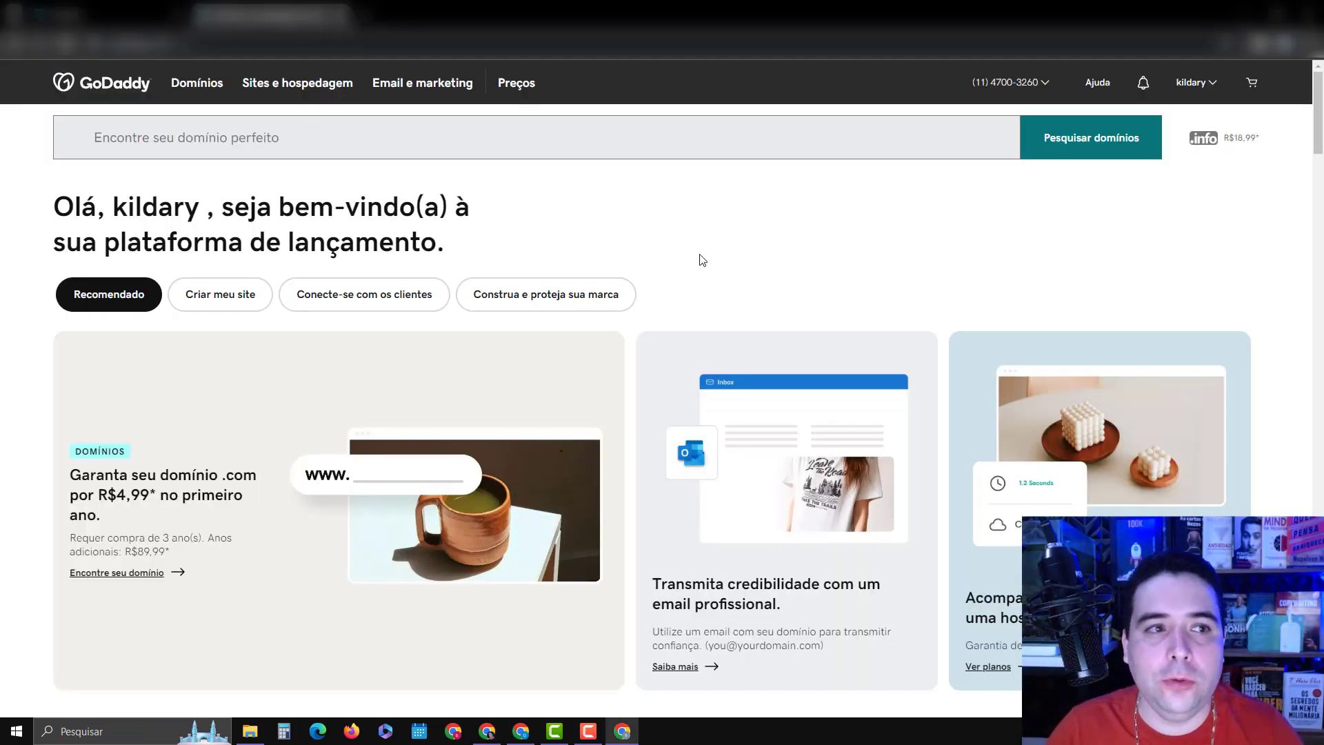
{"action": "left_click", "coordinate": [252, 140]}
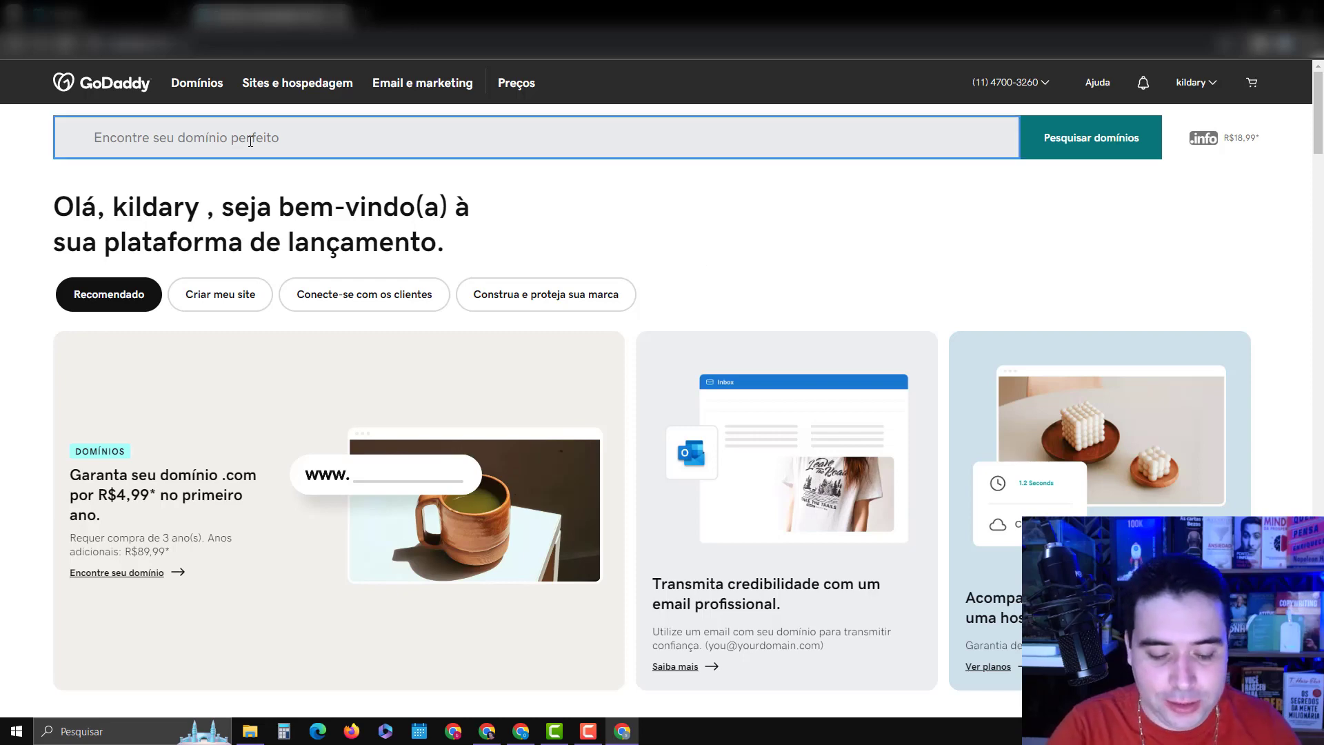
{"action": "type", "text": "kildaryoliver"}
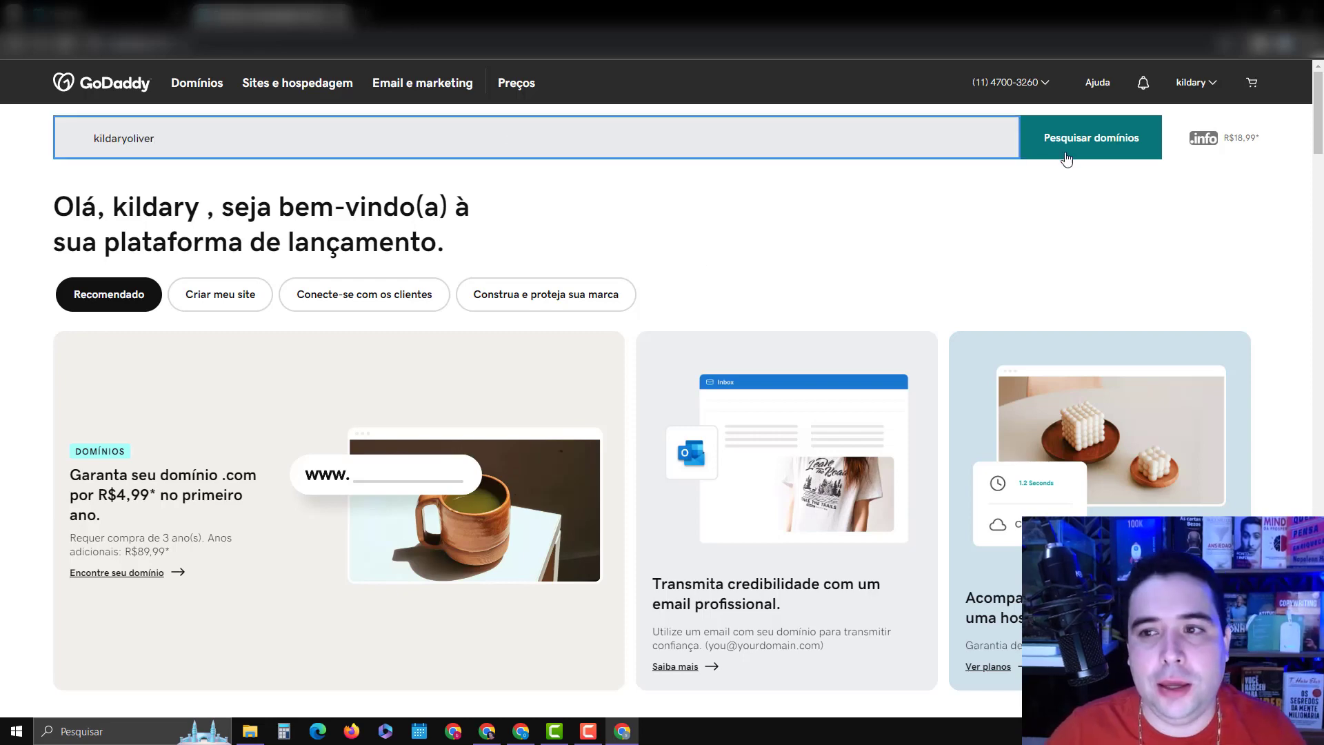
{"action": "left_click", "coordinate": [1067, 157]}
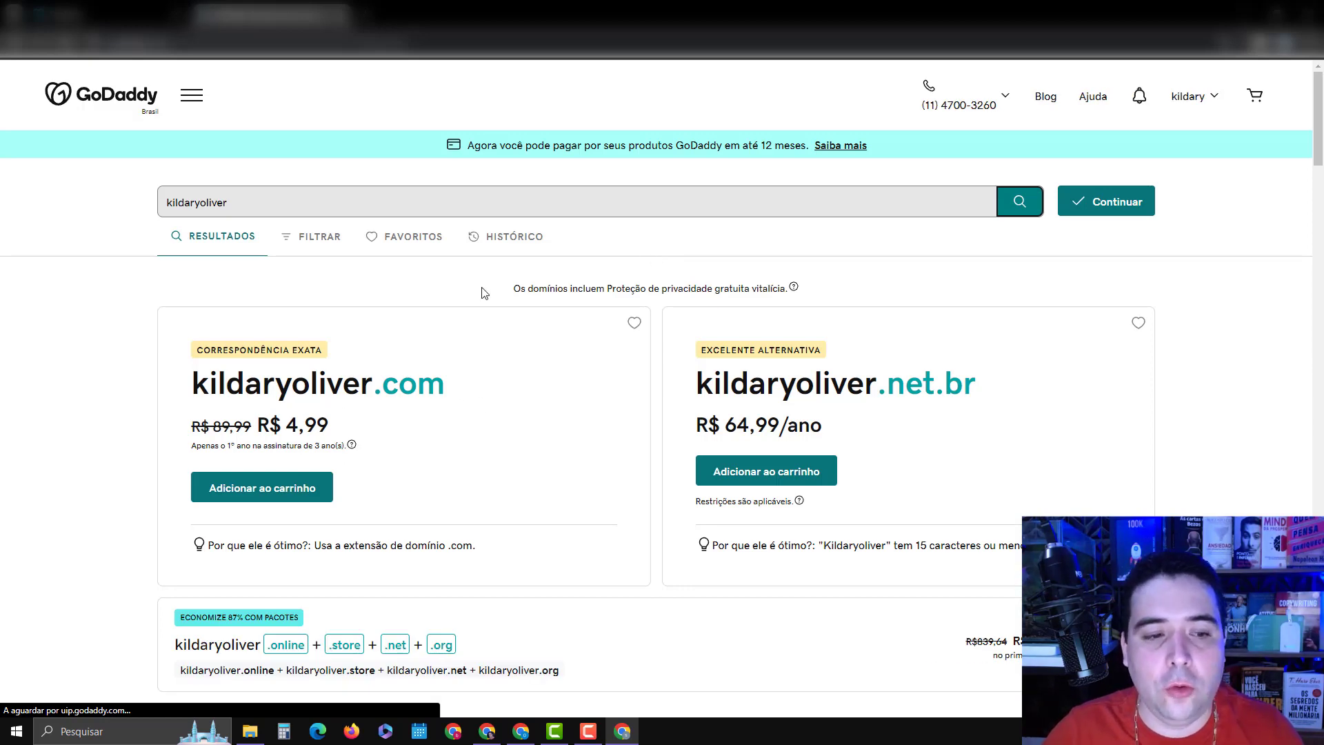
Examine the first-year prices and subscription terms of the domain extensions offered in the search results.
{"action": "triple_click", "coordinate": [341, 426]}
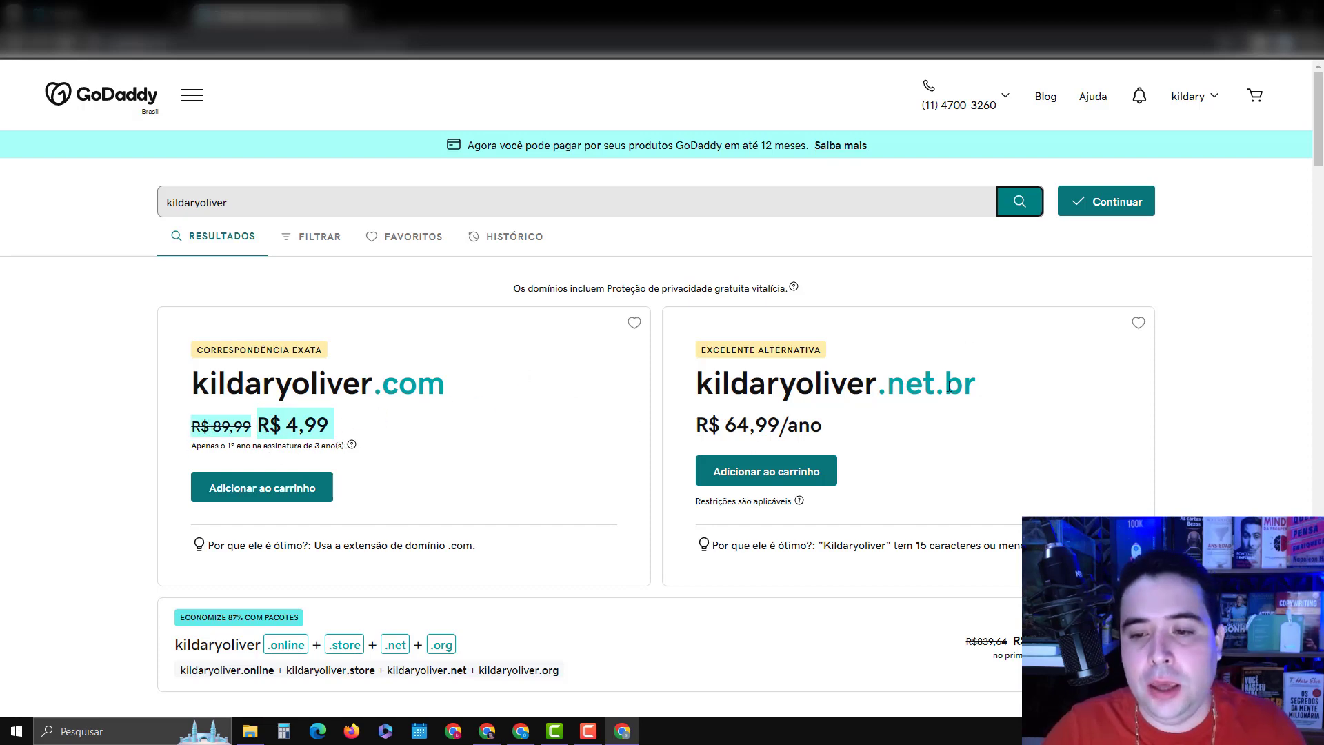
{"action": "scroll", "coordinate": [953, 396], "scroll_direction": "down", "scroll_amount": 8}
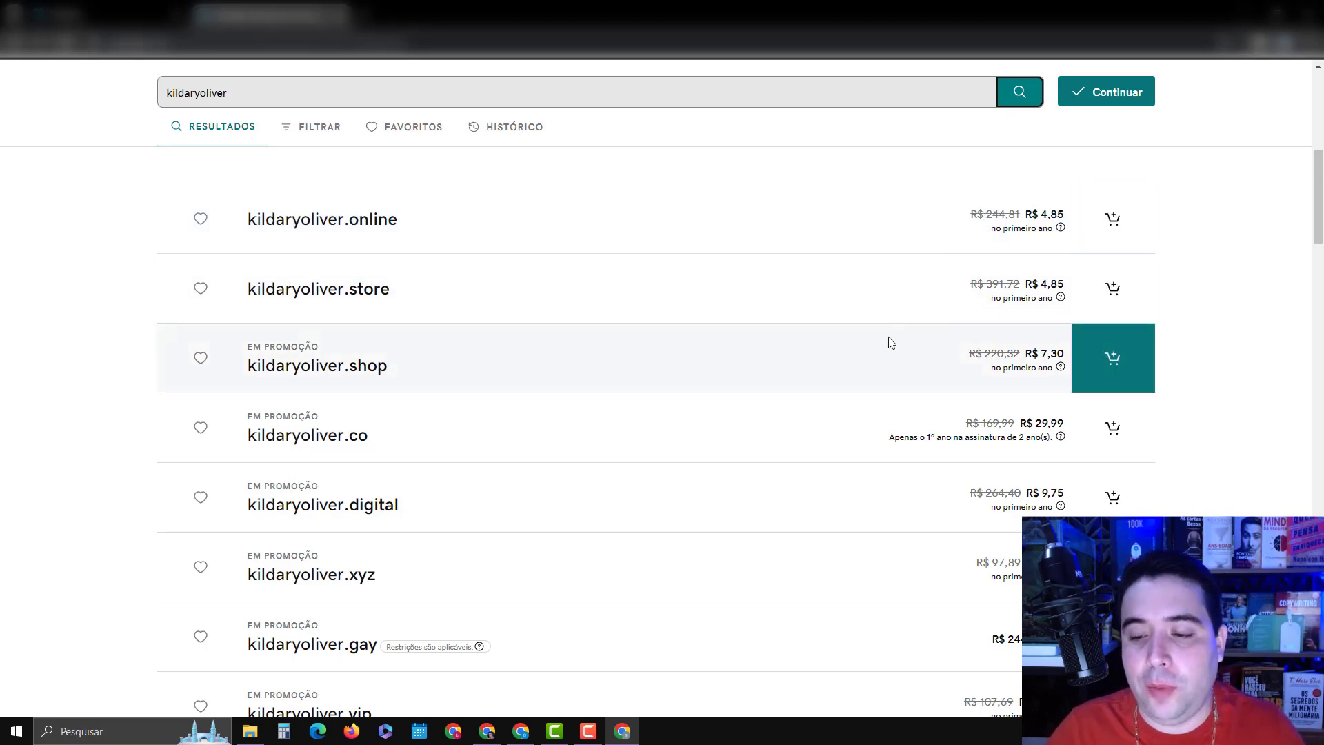
{"action": "scroll", "coordinate": [897, 341], "scroll_direction": "down", "scroll_amount": 1}
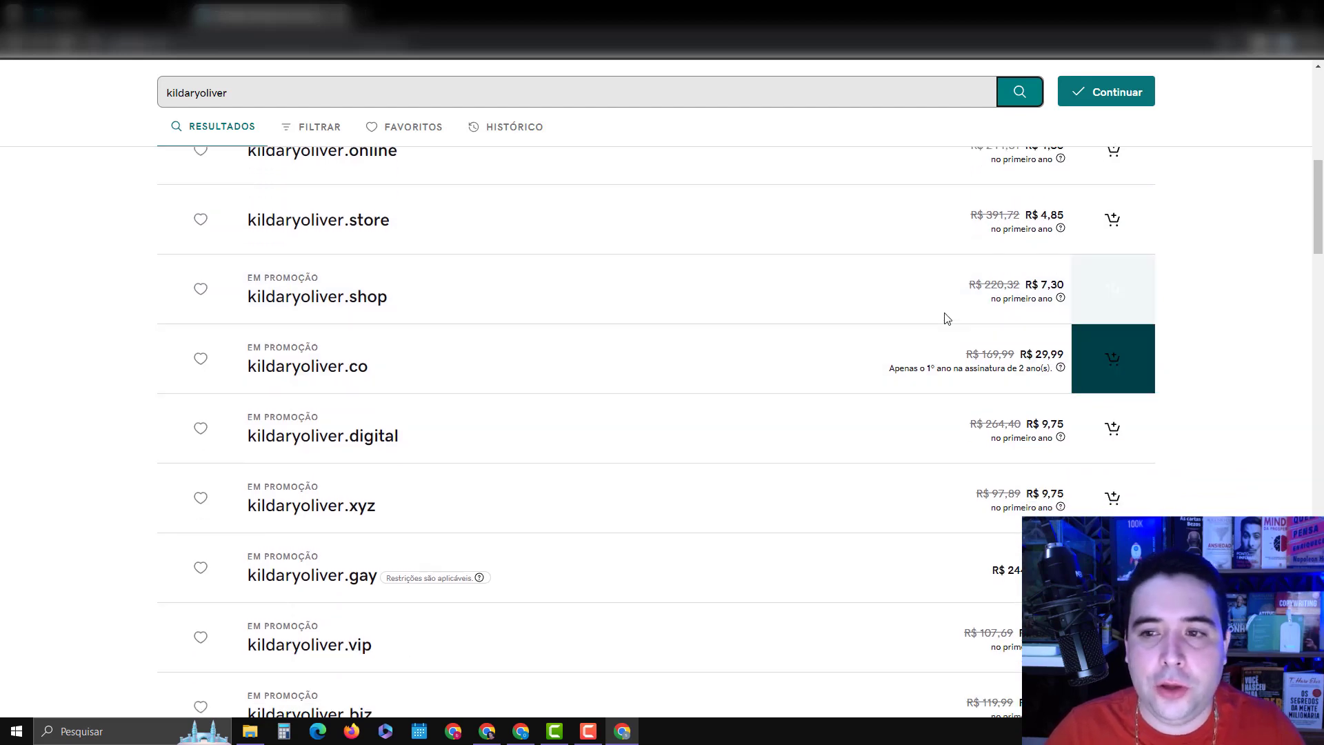
{"action": "scroll", "coordinate": [947, 316], "scroll_direction": "up", "scroll_amount": 1}
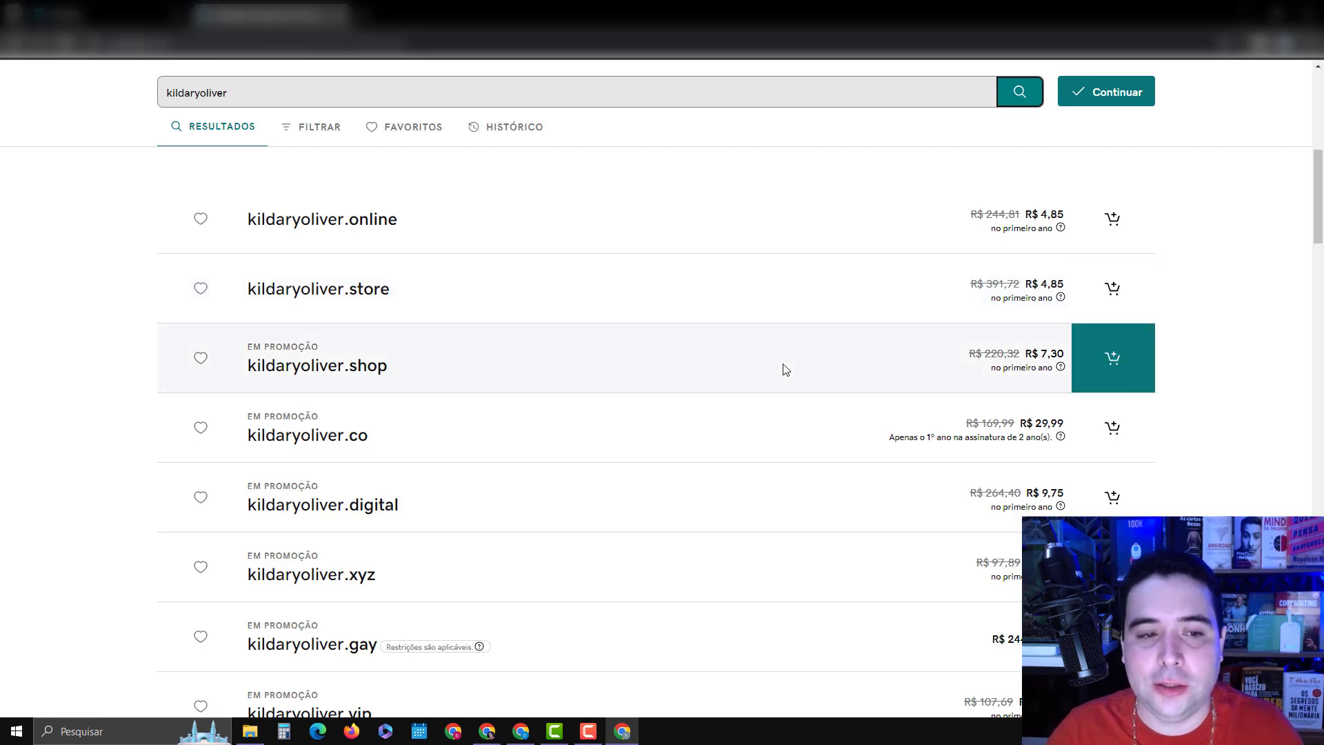
{"action": "scroll", "coordinate": [790, 362], "scroll_direction": "down", "scroll_amount": 8}
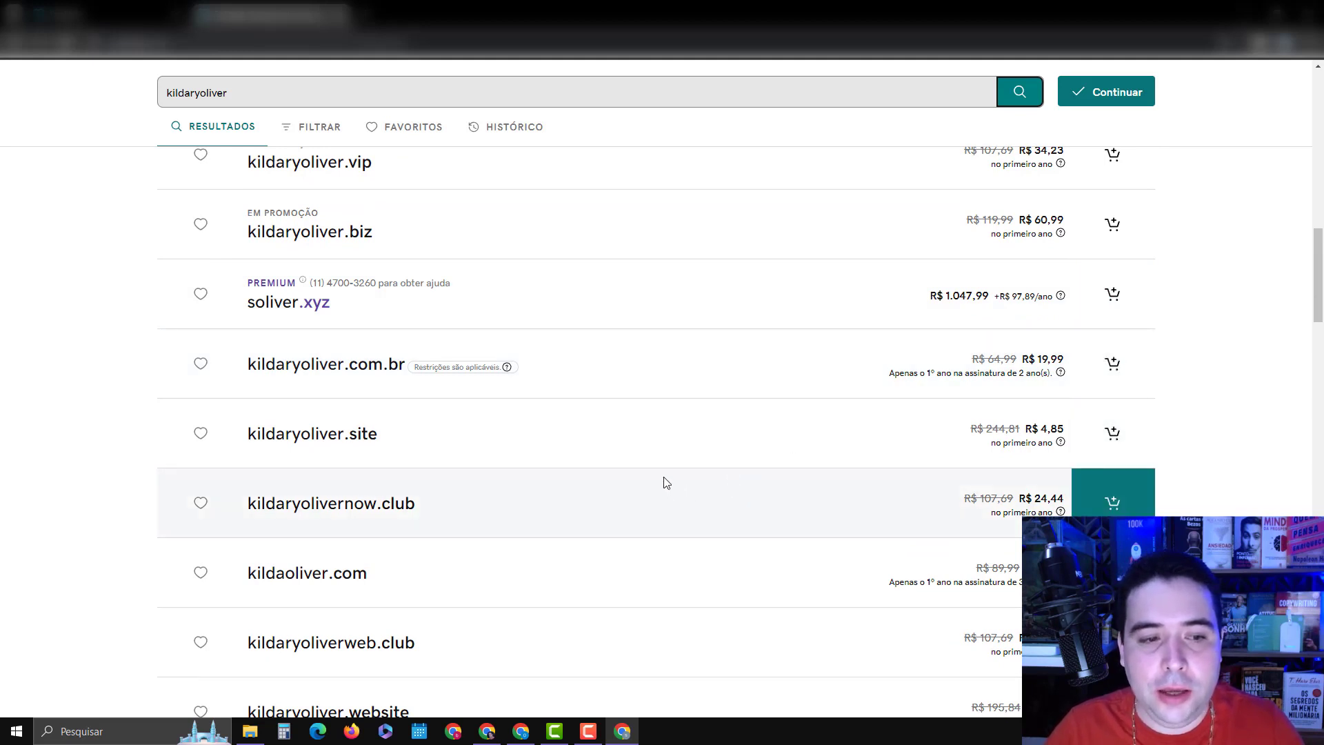
{"action": "scroll", "coordinate": [666, 483], "scroll_direction": "down", "scroll_amount": 3}
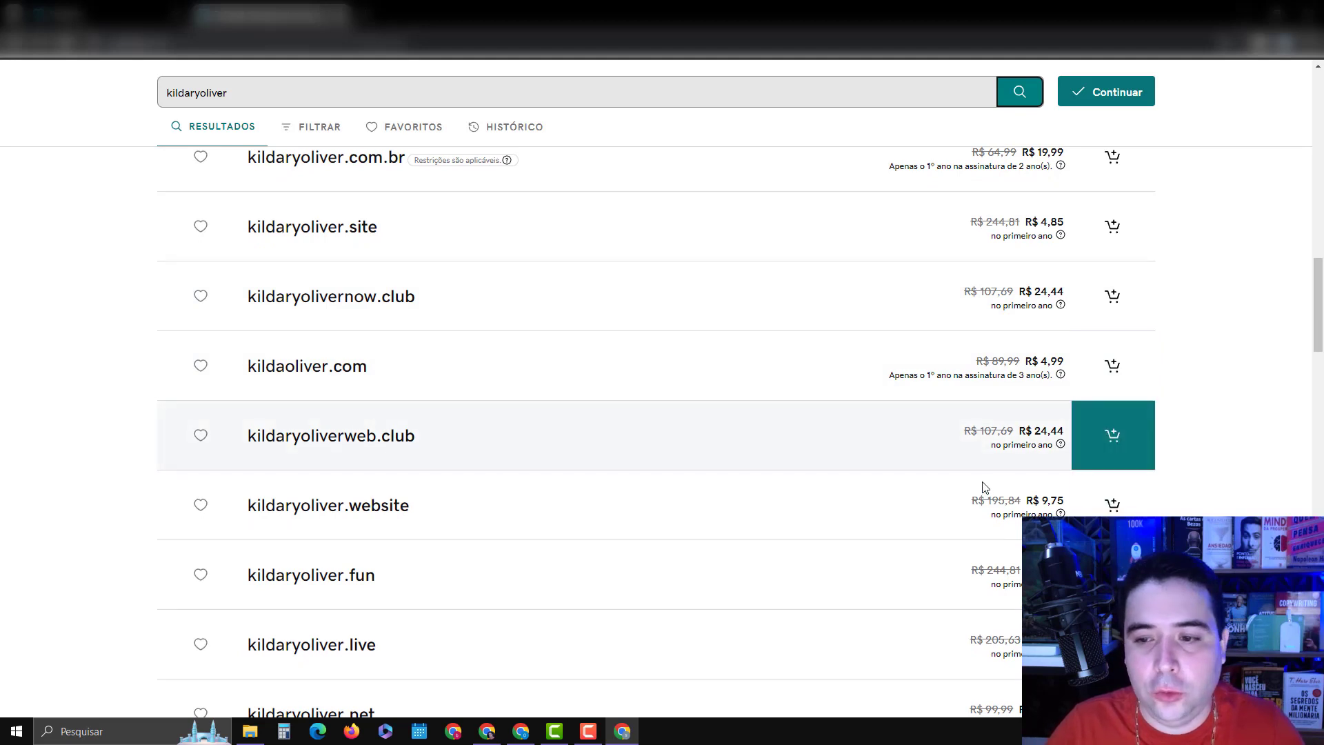
{"action": "scroll", "coordinate": [857, 485], "scroll_direction": "down", "scroll_amount": 3}
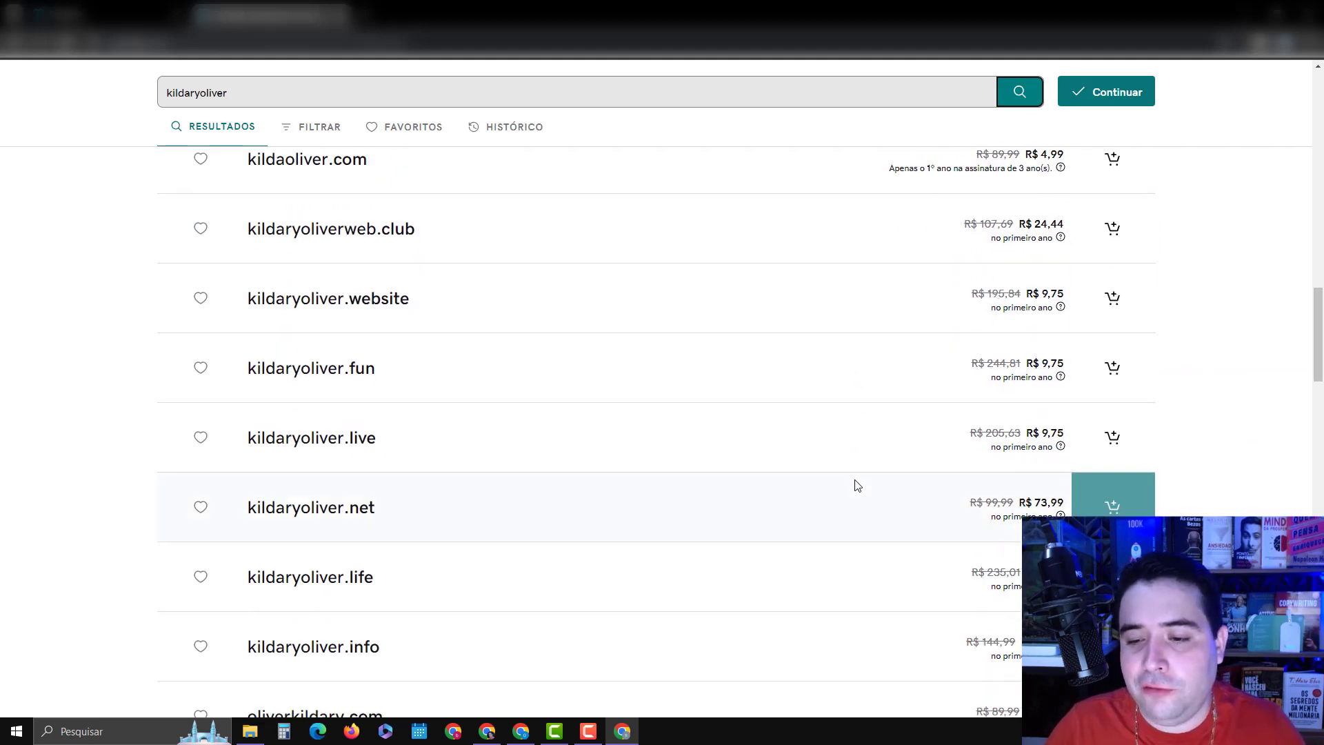
{"action": "scroll", "coordinate": [841, 469], "scroll_direction": "down", "scroll_amount": 4}
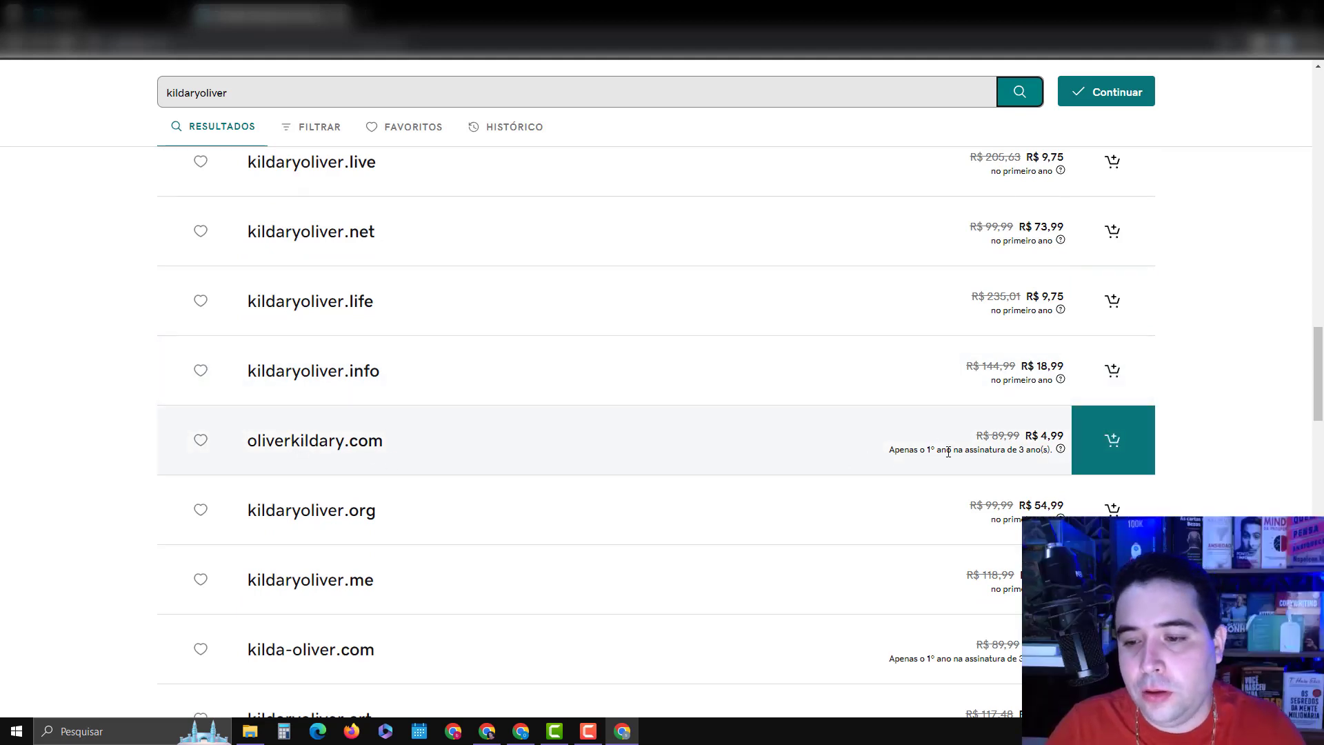
{"action": "scroll", "coordinate": [793, 456], "scroll_direction": "down", "scroll_amount": 1}
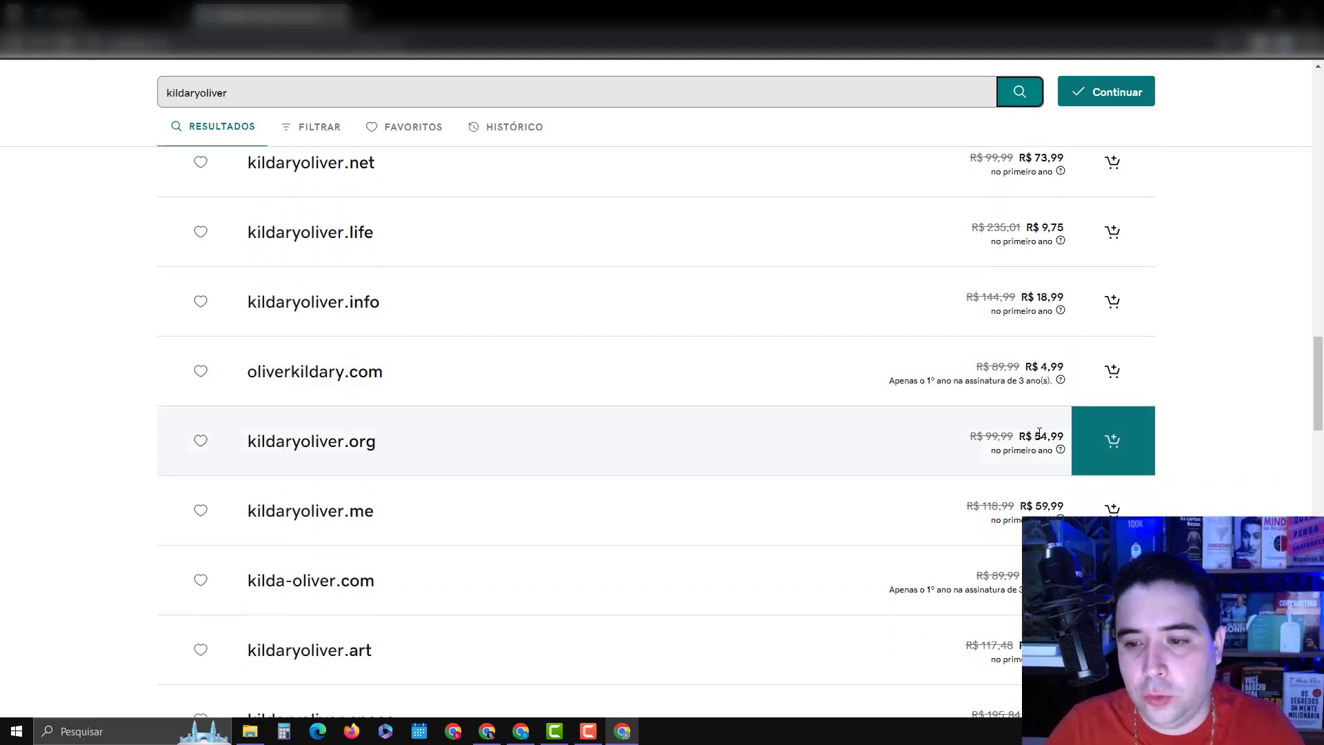
{"action": "scroll", "coordinate": [786, 466], "scroll_direction": "down", "scroll_amount": 2}
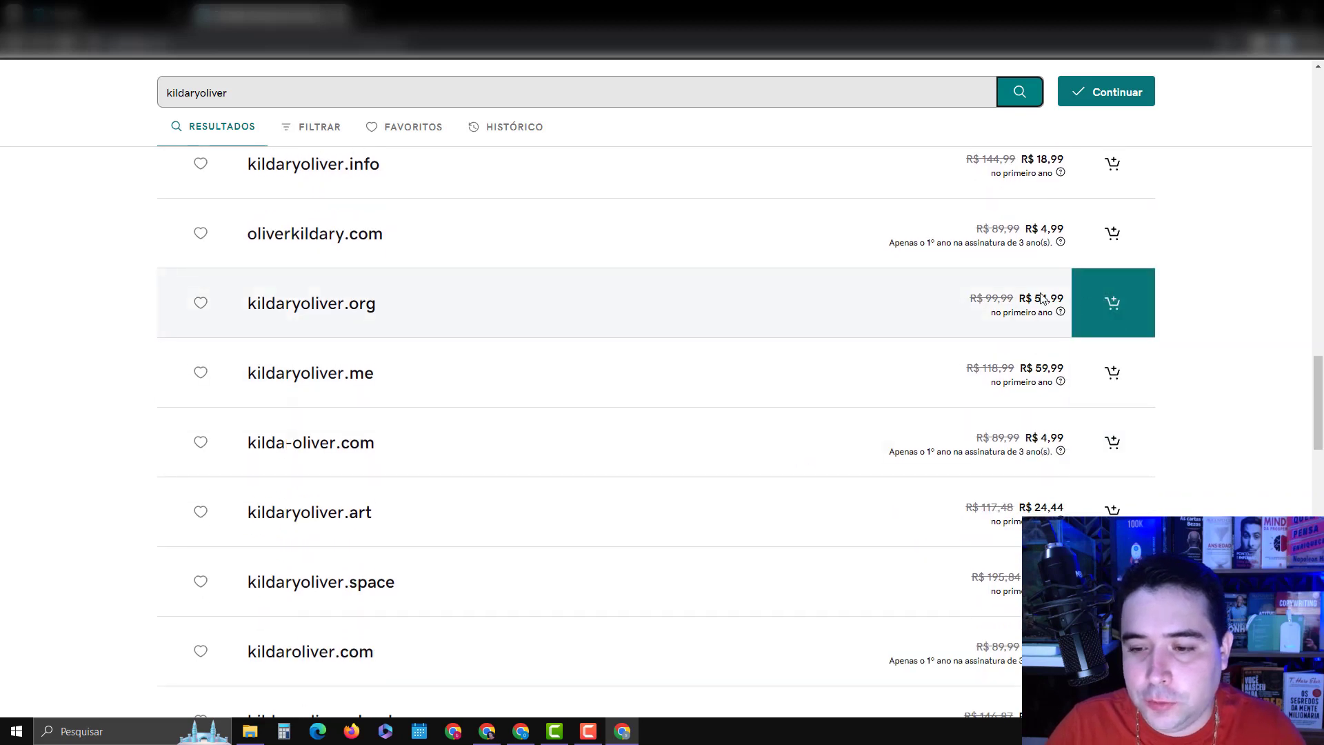
{"action": "scroll", "coordinate": [797, 388], "scroll_direction": "down", "scroll_amount": 1}
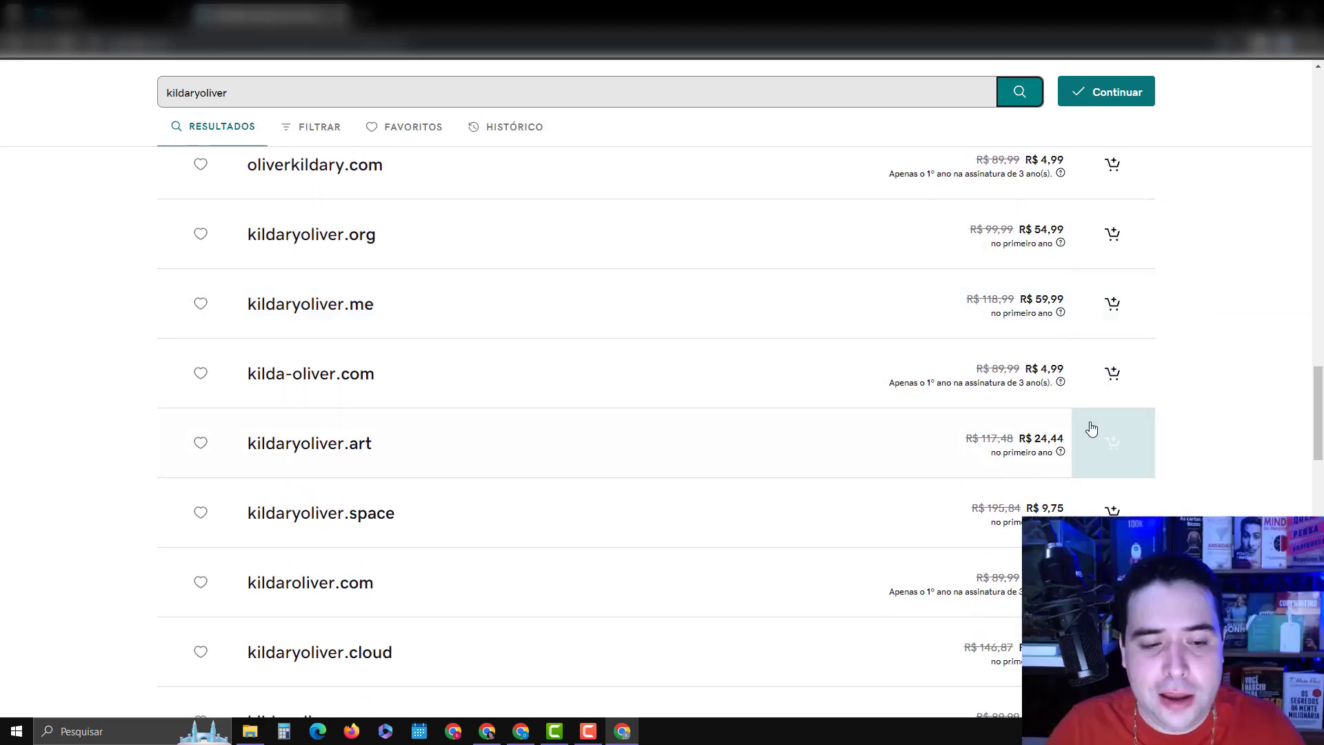
{"action": "left_click", "coordinate": [1087, 514]}
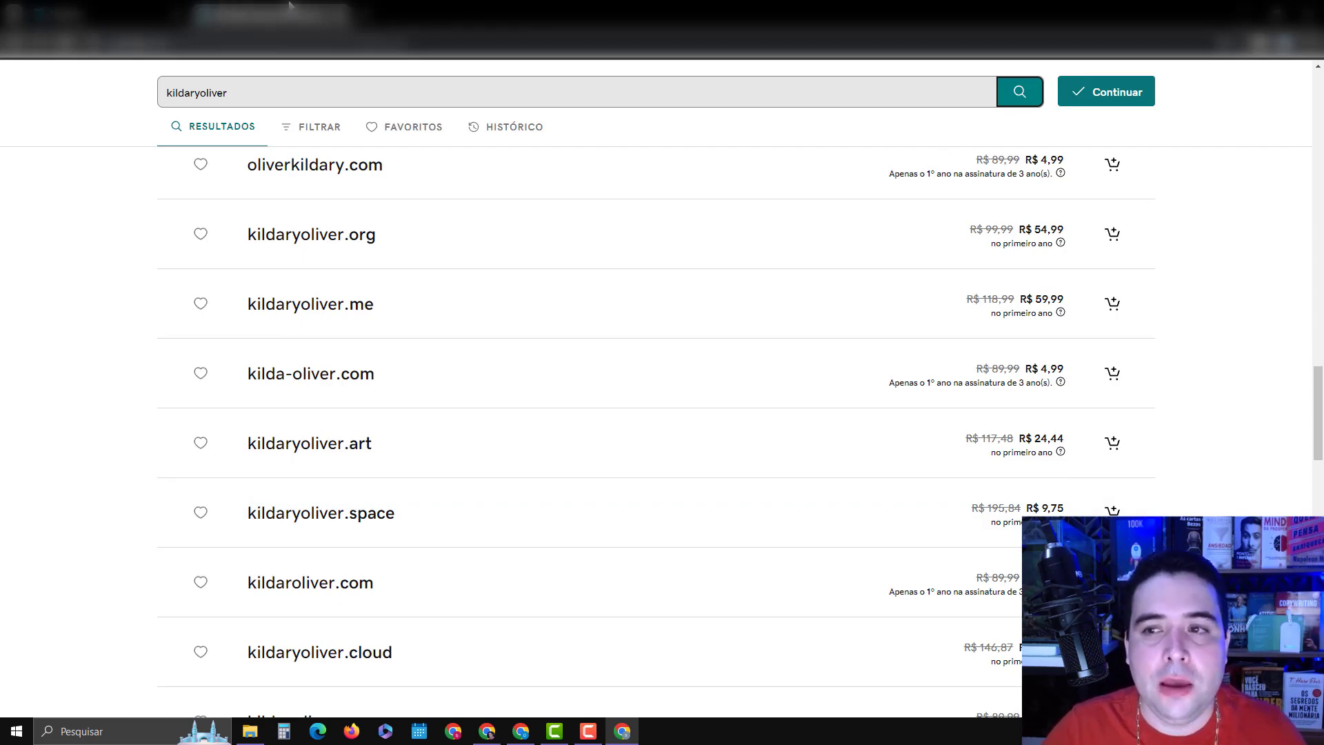
{"action": "left_click", "coordinate": [1118, 159]}
Open the DNS records of the already purchased .club domain from the account's products.
{"action": "scroll", "coordinate": [1206, 168], "scroll_direction": "up", "scroll_amount": 20}
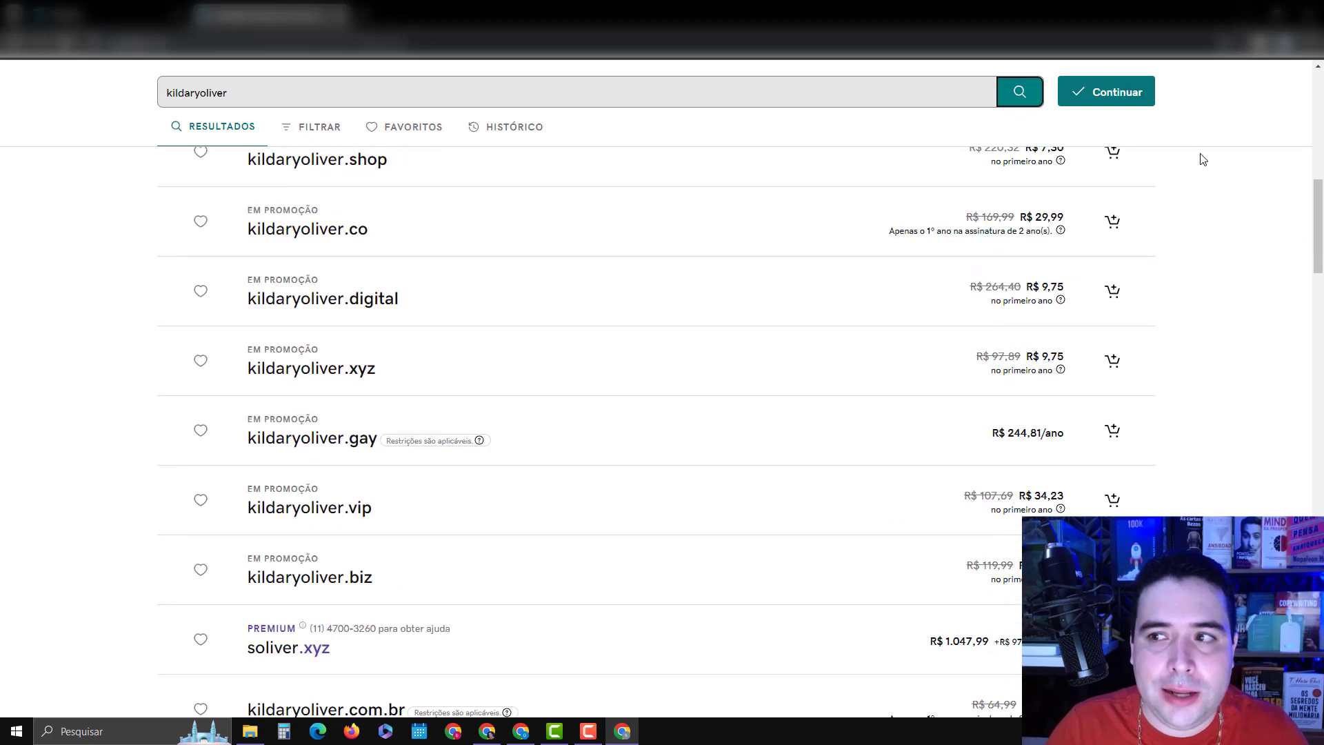
{"action": "left_click", "coordinate": [1190, 97]}
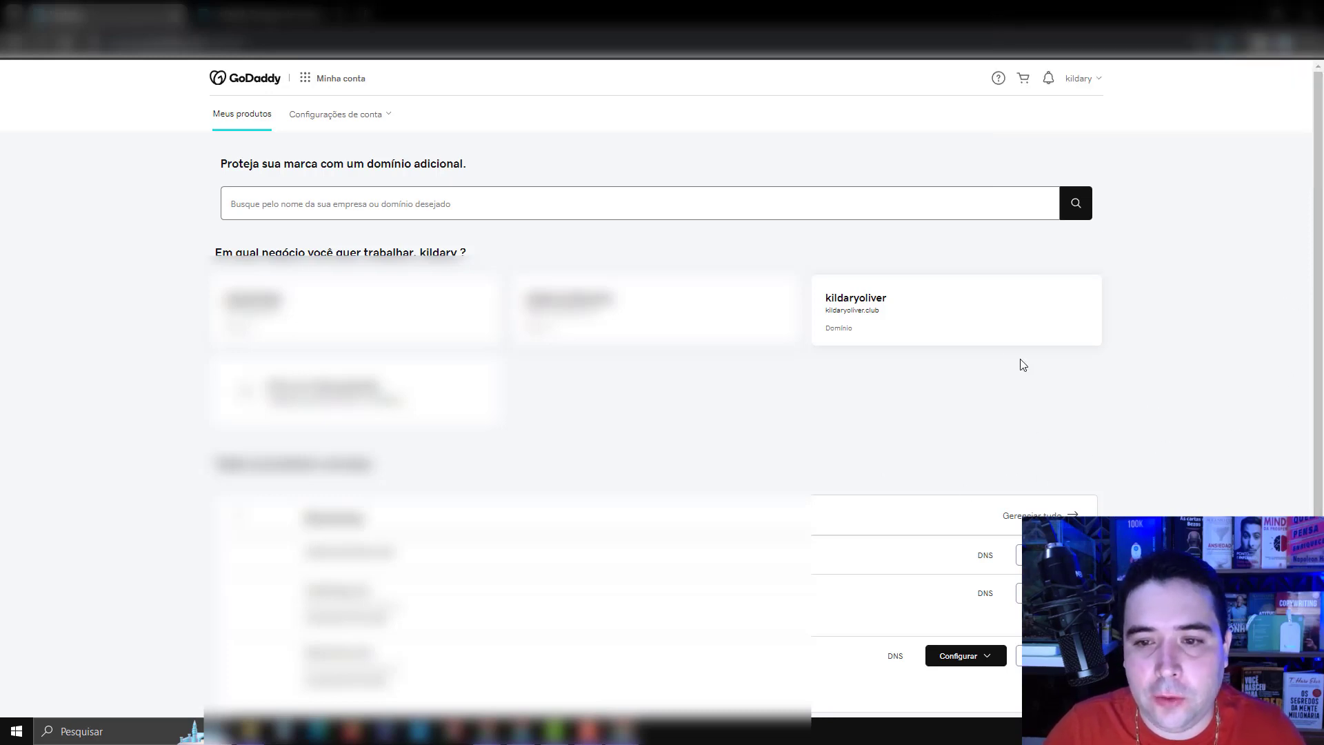
{"action": "left_click", "coordinate": [971, 322]}
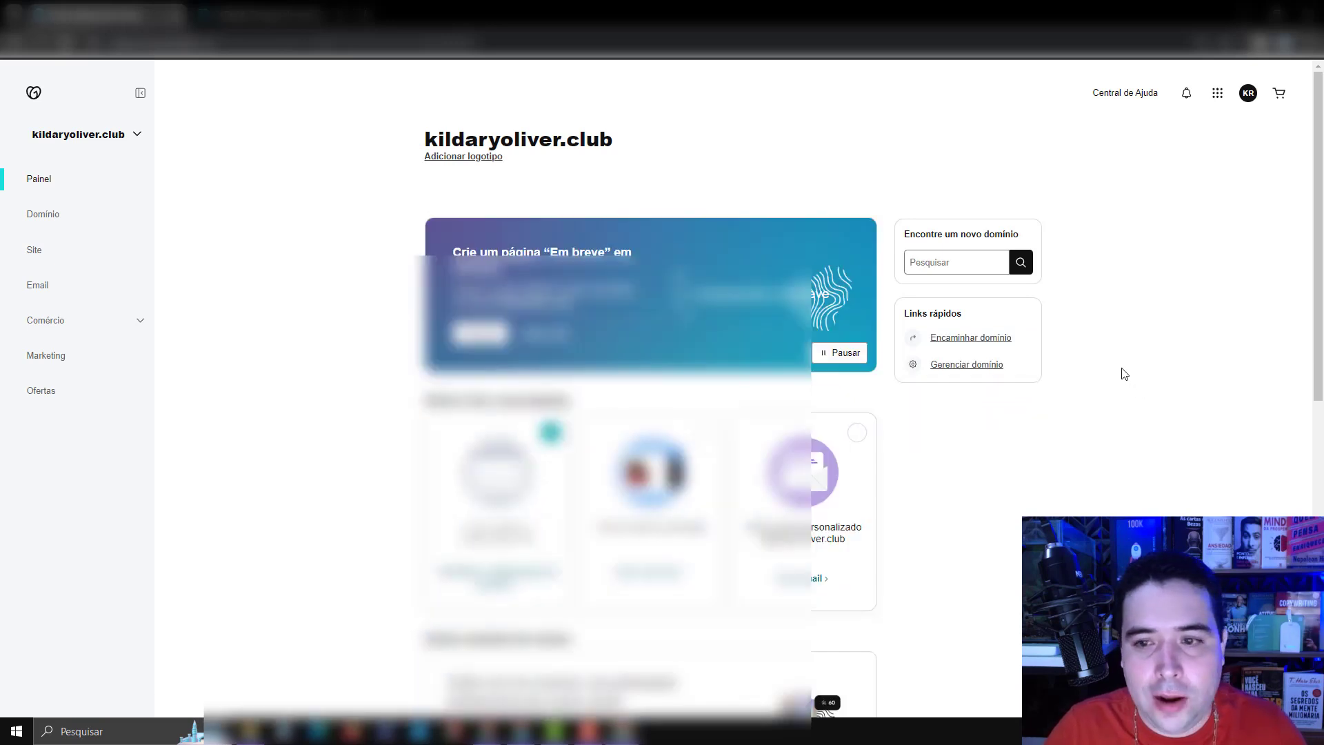
{"action": "left_click", "coordinate": [962, 371]}
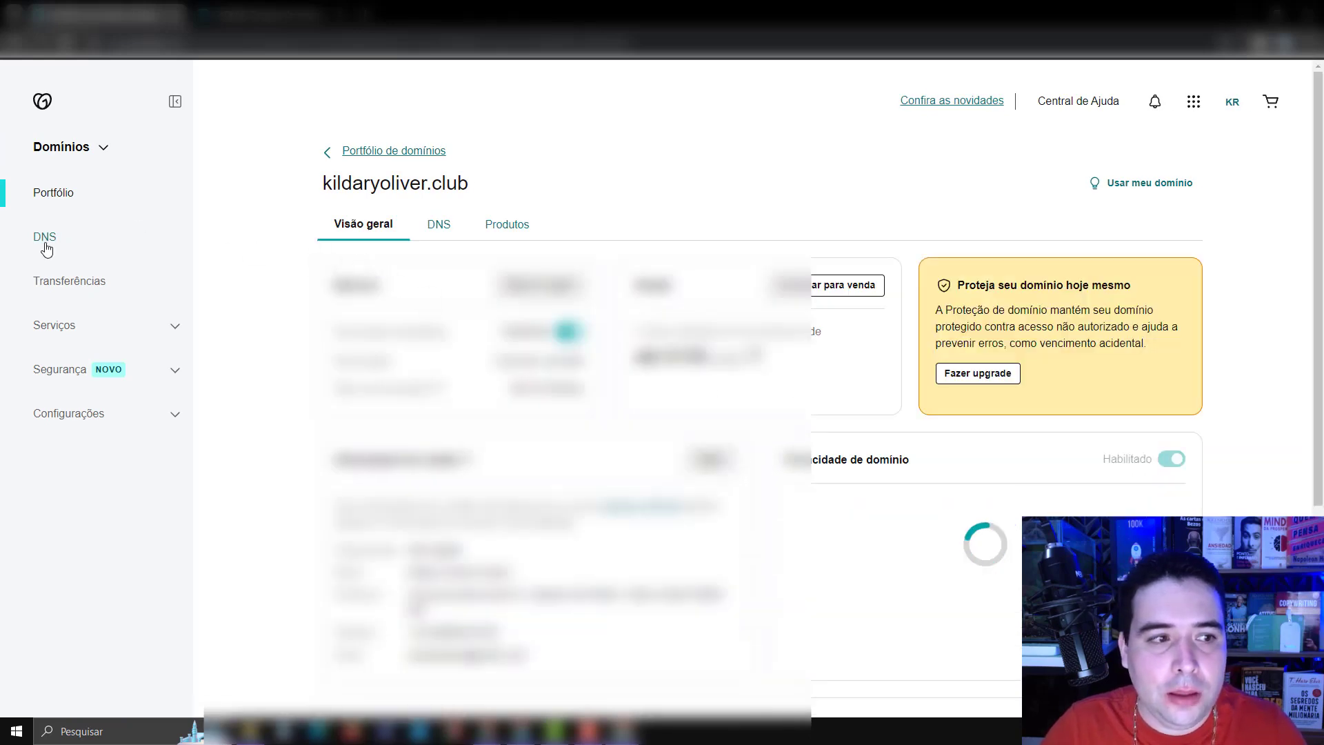
{"action": "left_click", "coordinate": [439, 226]}
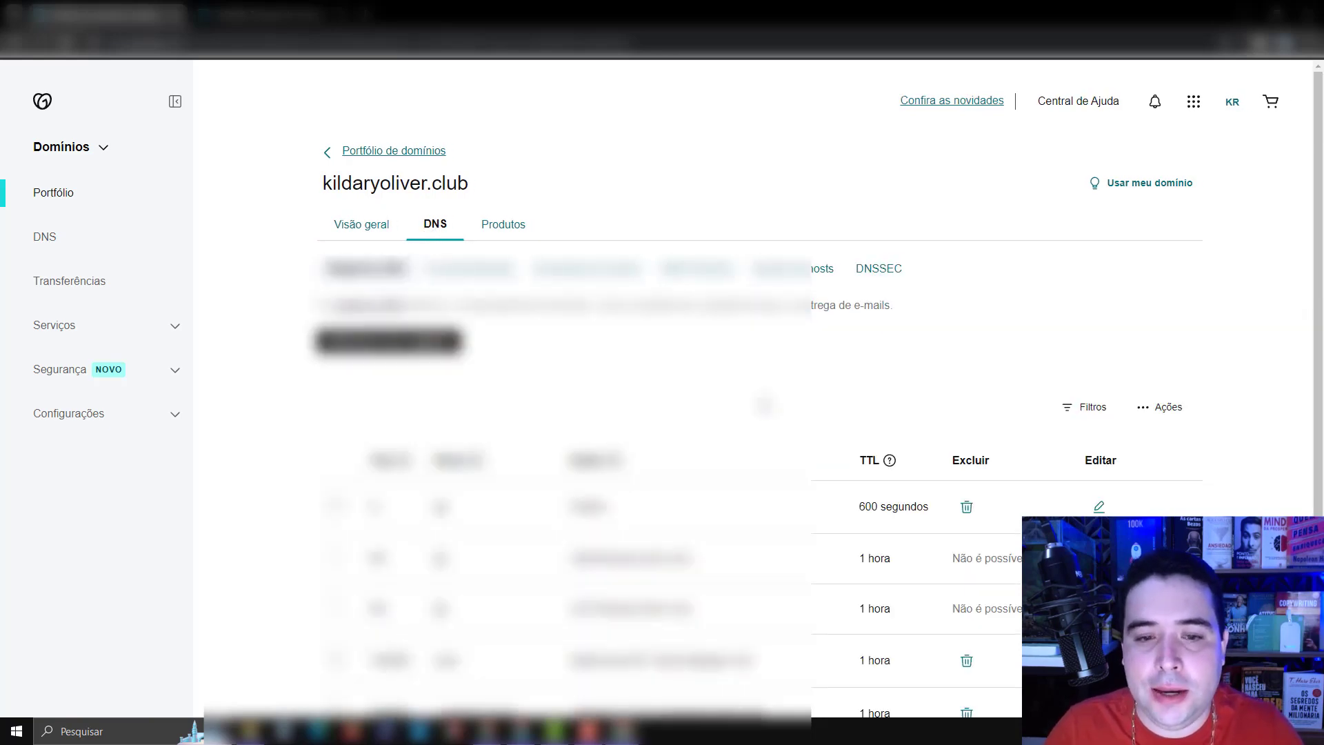
{"action": "scroll", "coordinate": [827, 402], "scroll_direction": "down", "scroll_amount": 1}
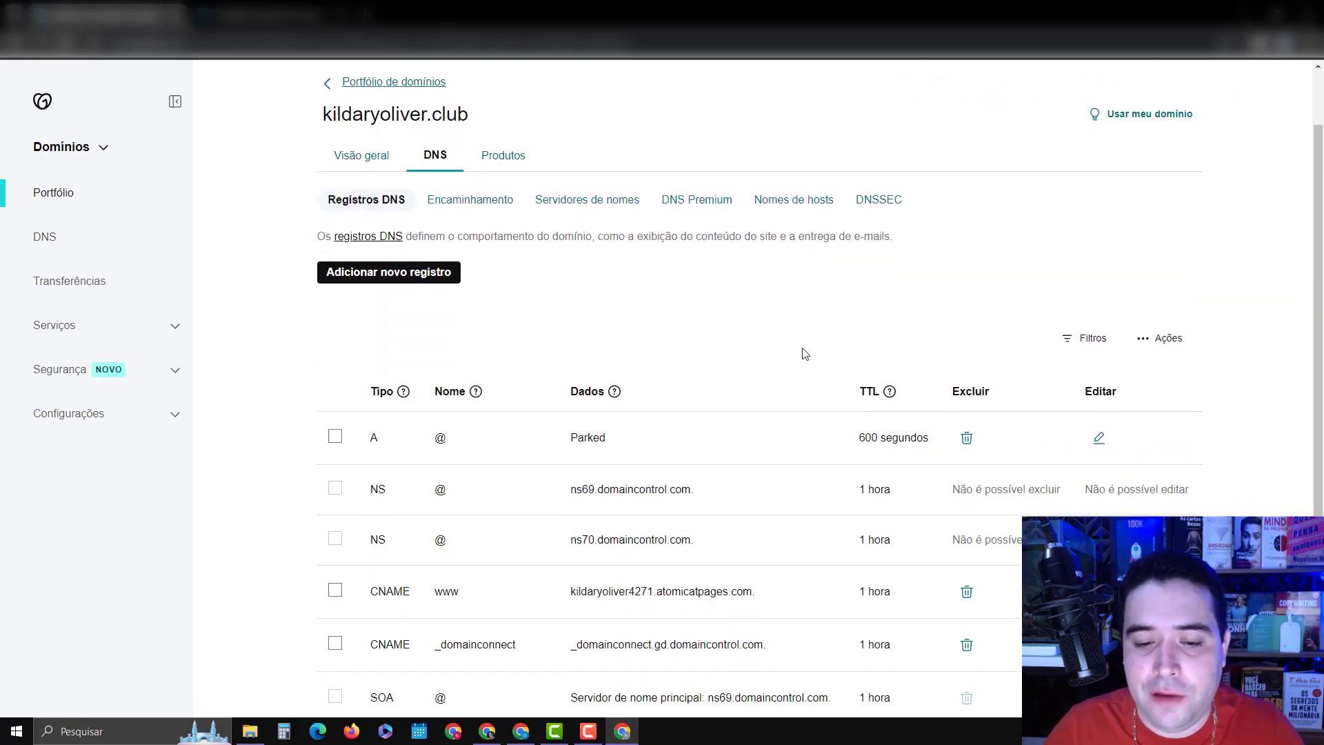
{"action": "scroll", "coordinate": [805, 354], "scroll_direction": "down", "scroll_amount": 1}
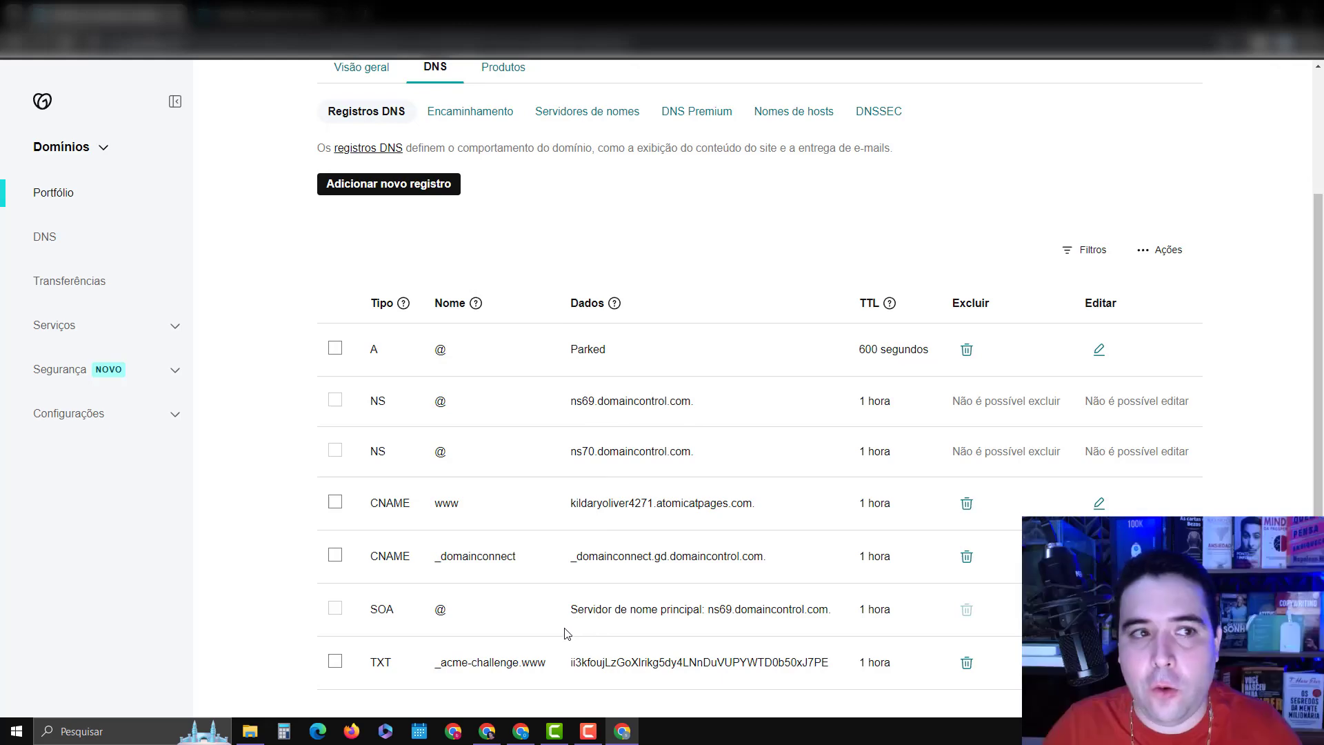
Switch back to Atomicat and submit the owner's .club domain for connection to the new site.
{"action": "left_click", "coordinate": [487, 731]}
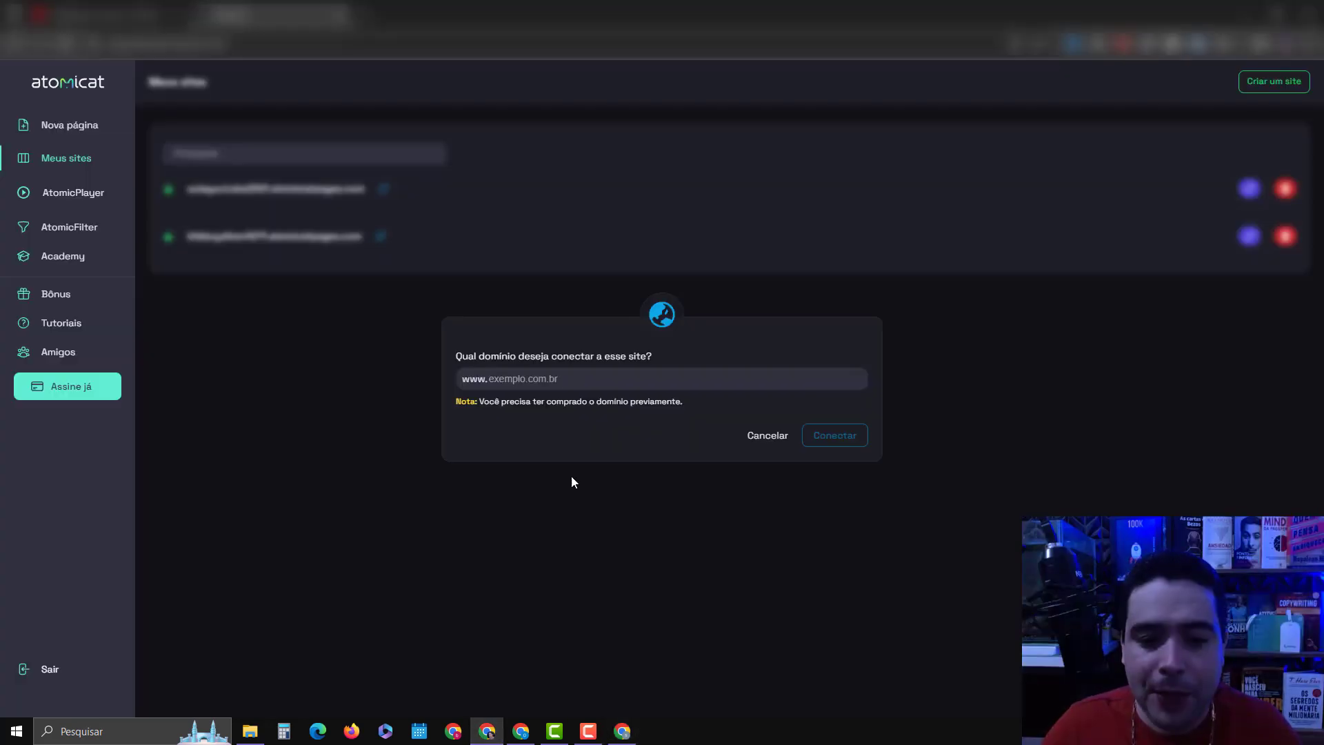
{"action": "left_click", "coordinate": [554, 382]}
{"action": "type", "text": "kildaryo"}
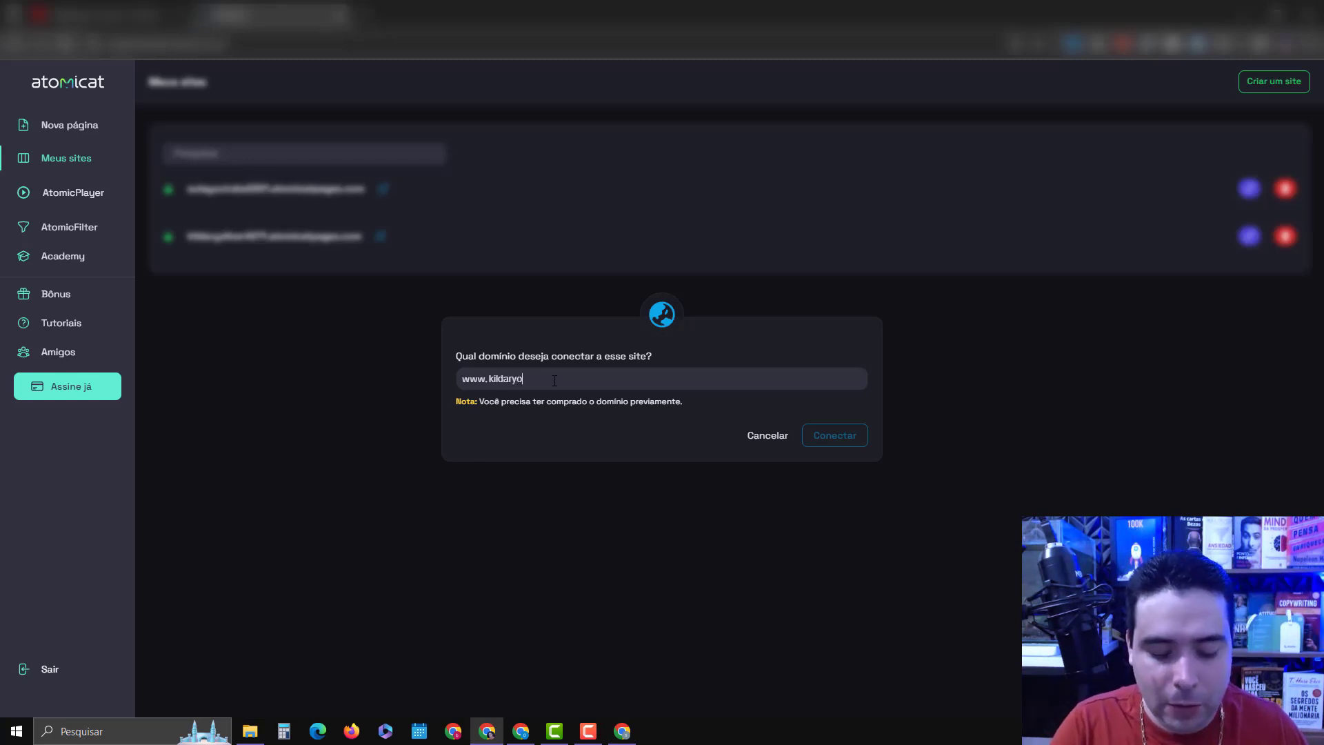
{"action": "type", "text": "liver.club"}
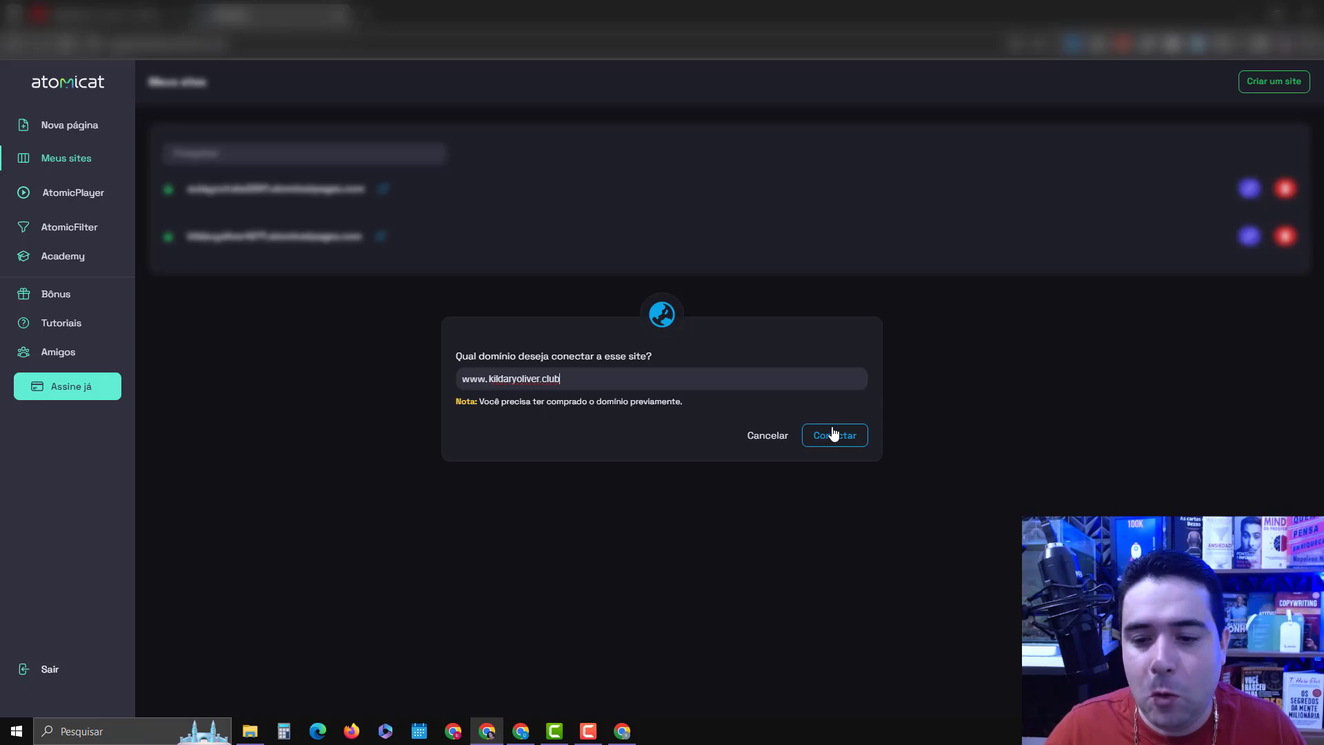
{"action": "left_click", "coordinate": [834, 433]}
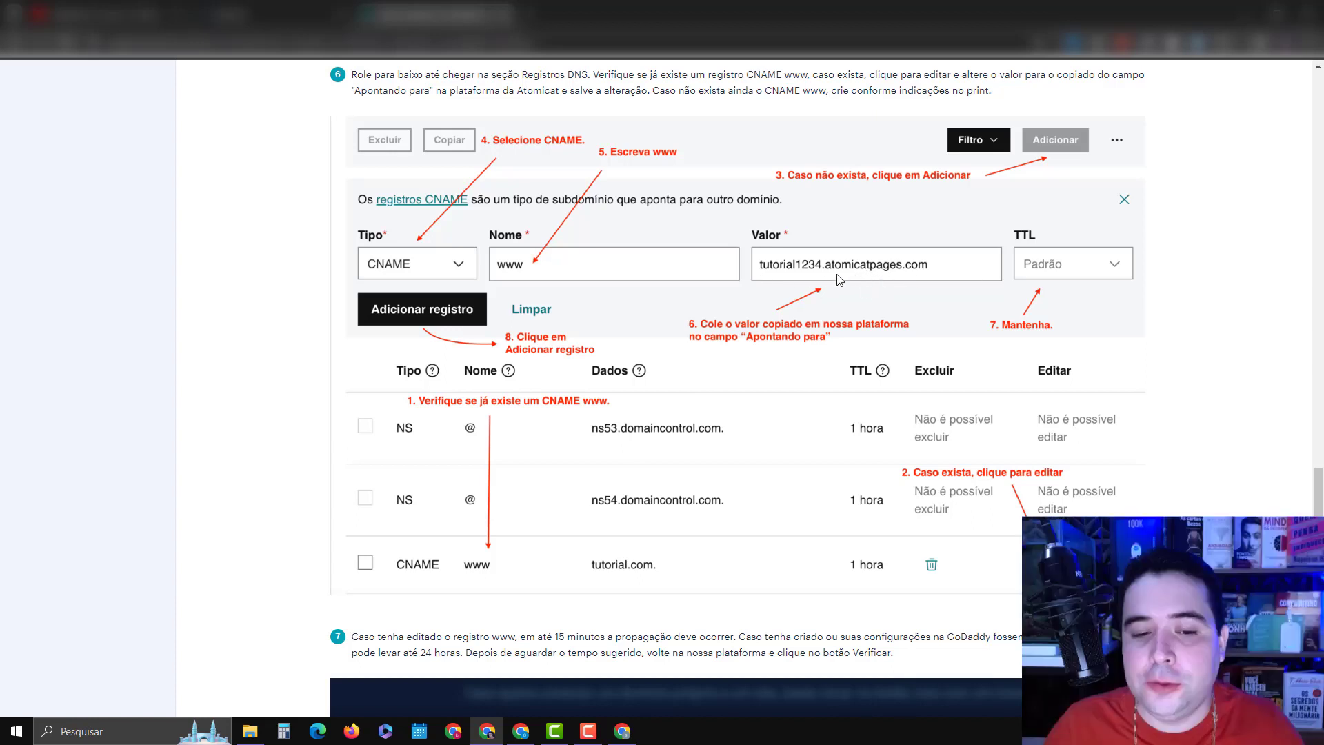
Copy the new site's pointing address from Atomicat's domain connection dialog and switch to the DNS records in GoDaddy.
{"action": "left_click", "coordinate": [303, 14]}
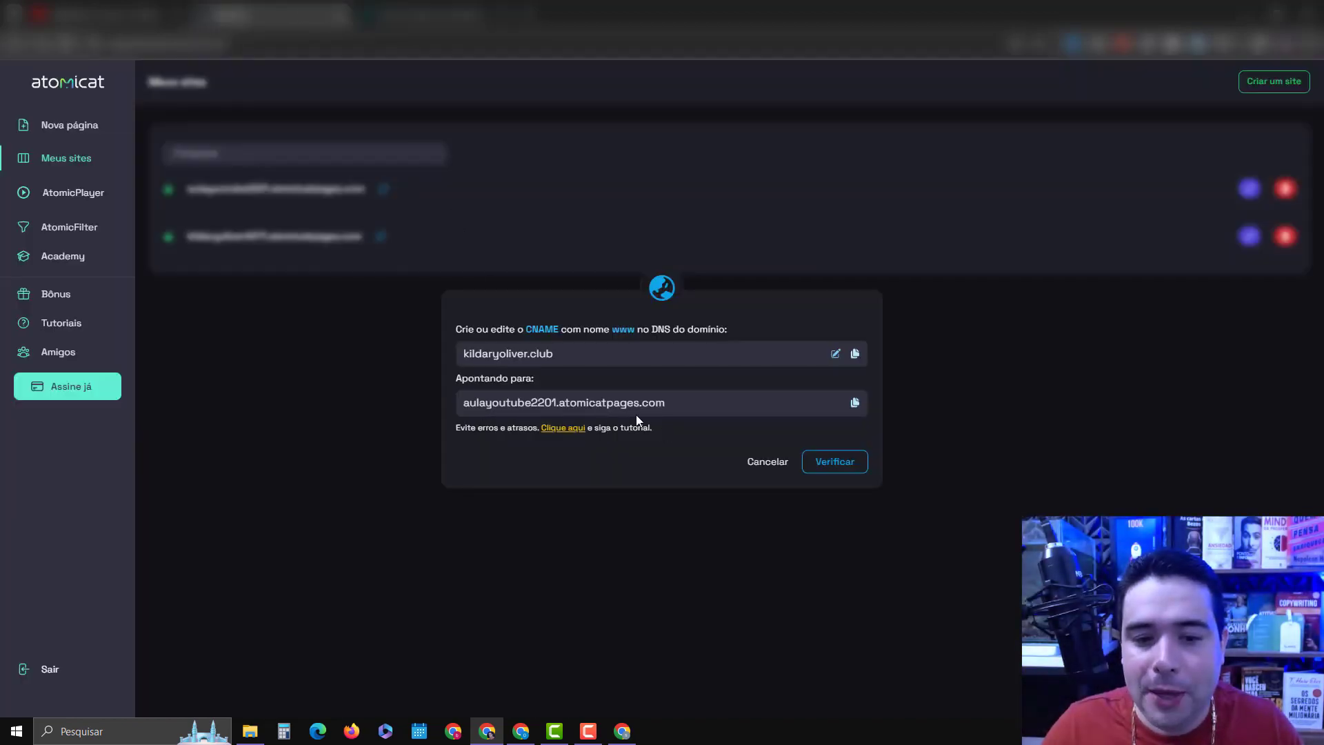
{"action": "left_click", "coordinate": [855, 403]}
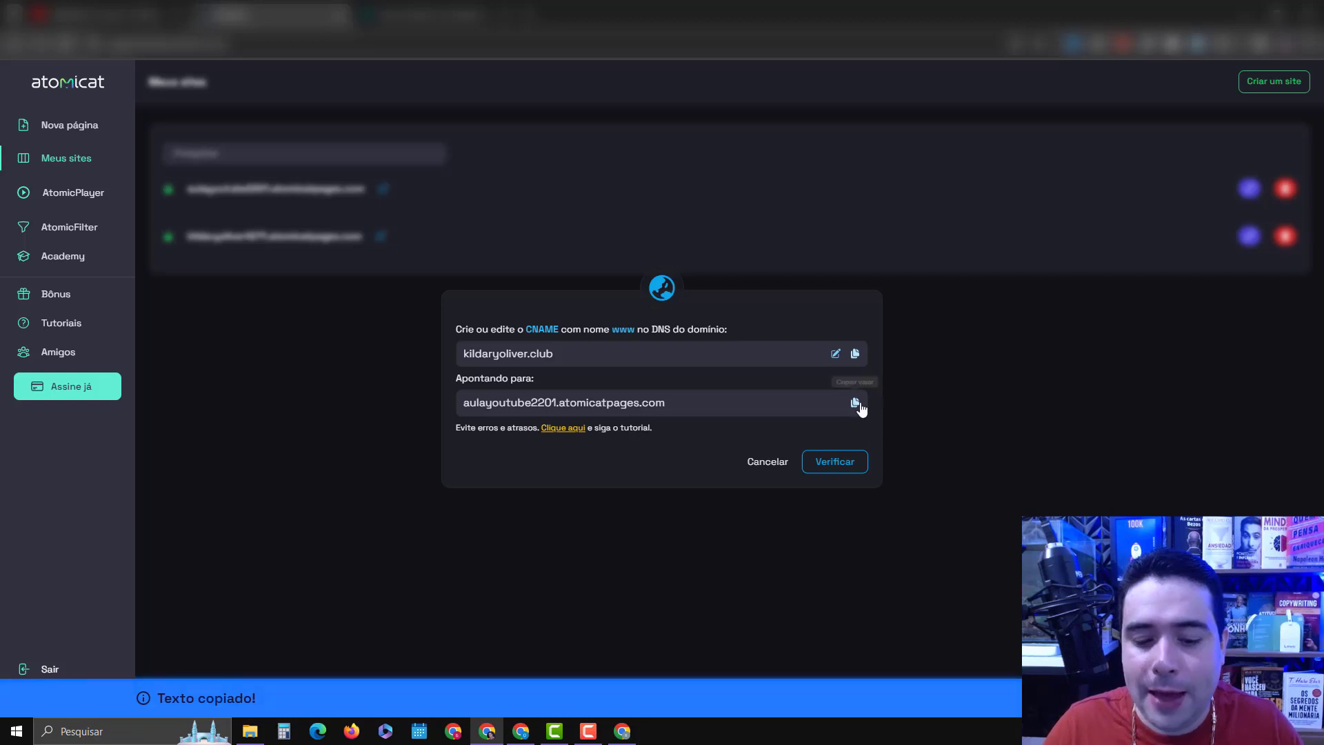
{"action": "left_click", "coordinate": [622, 731]}
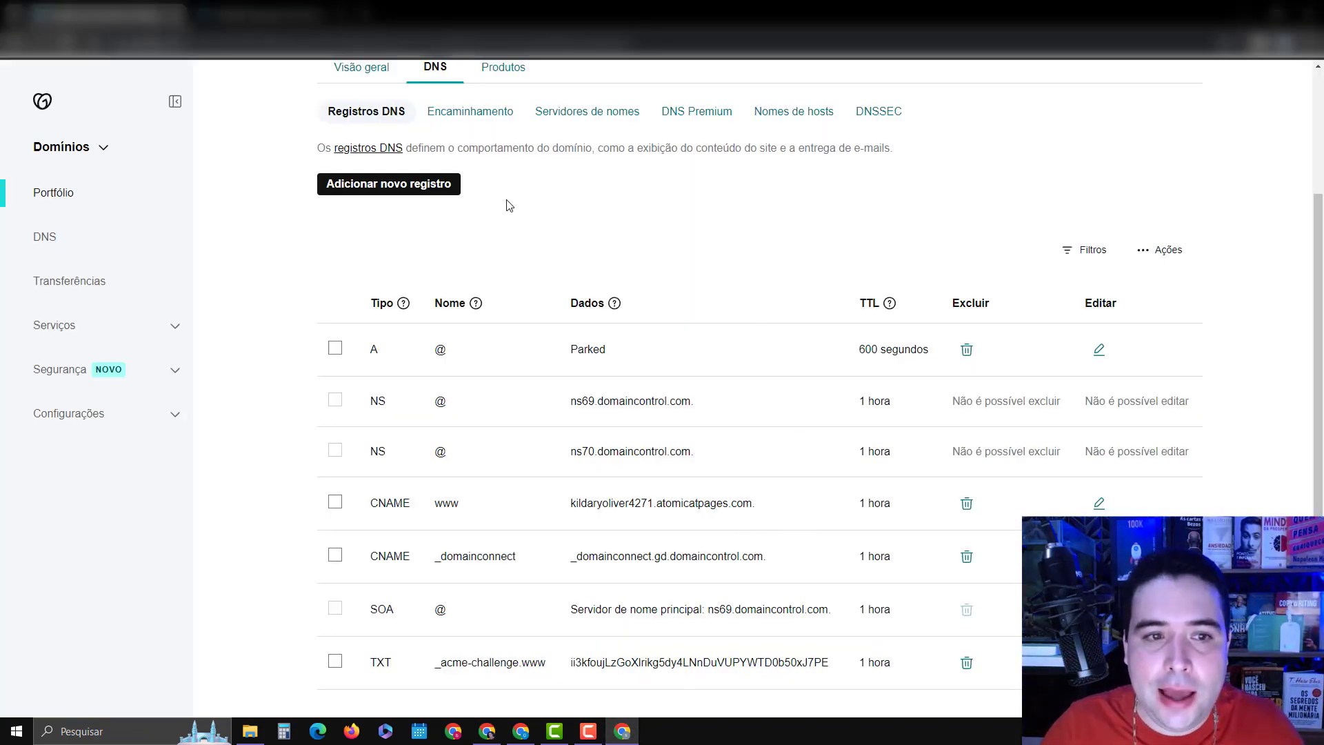
Add and save a CNAME record named www with the value aulayoutube2201.atomicatpages.com.
{"action": "left_click", "coordinate": [408, 185]}
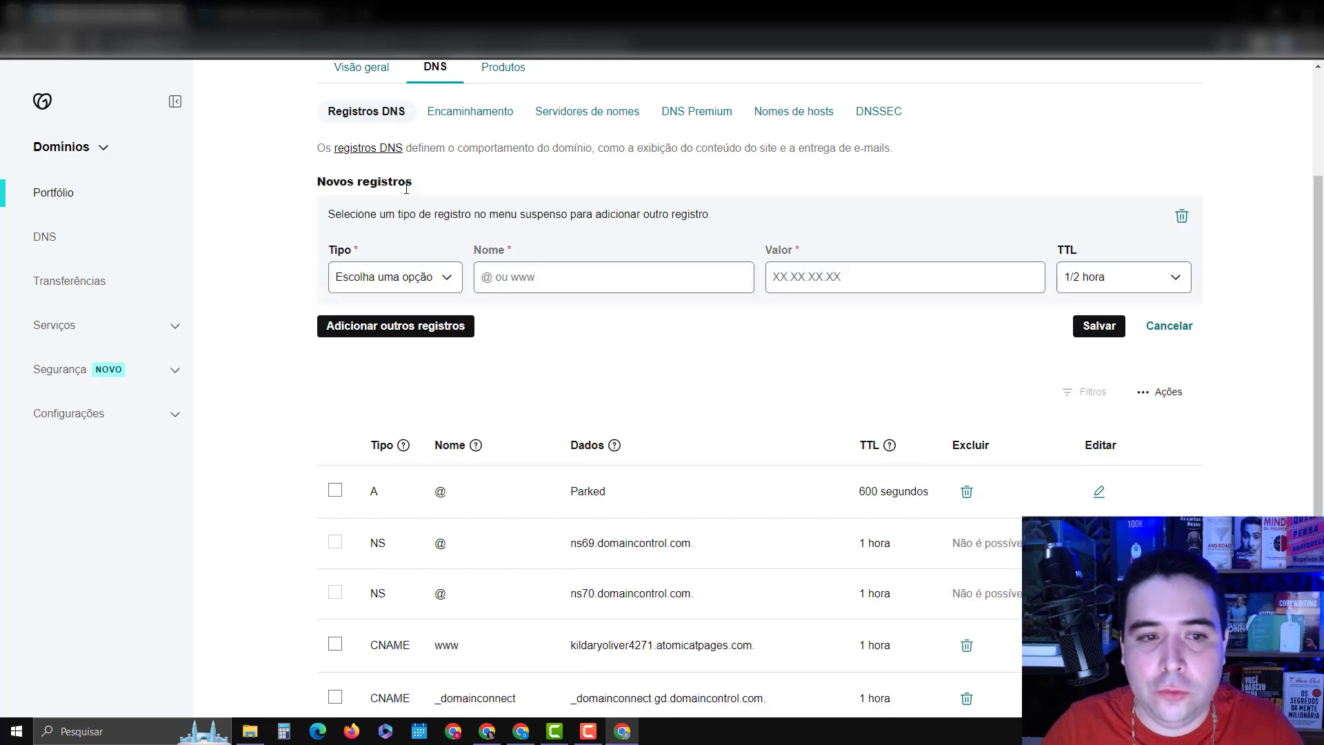
{"action": "left_click", "coordinate": [415, 281]}
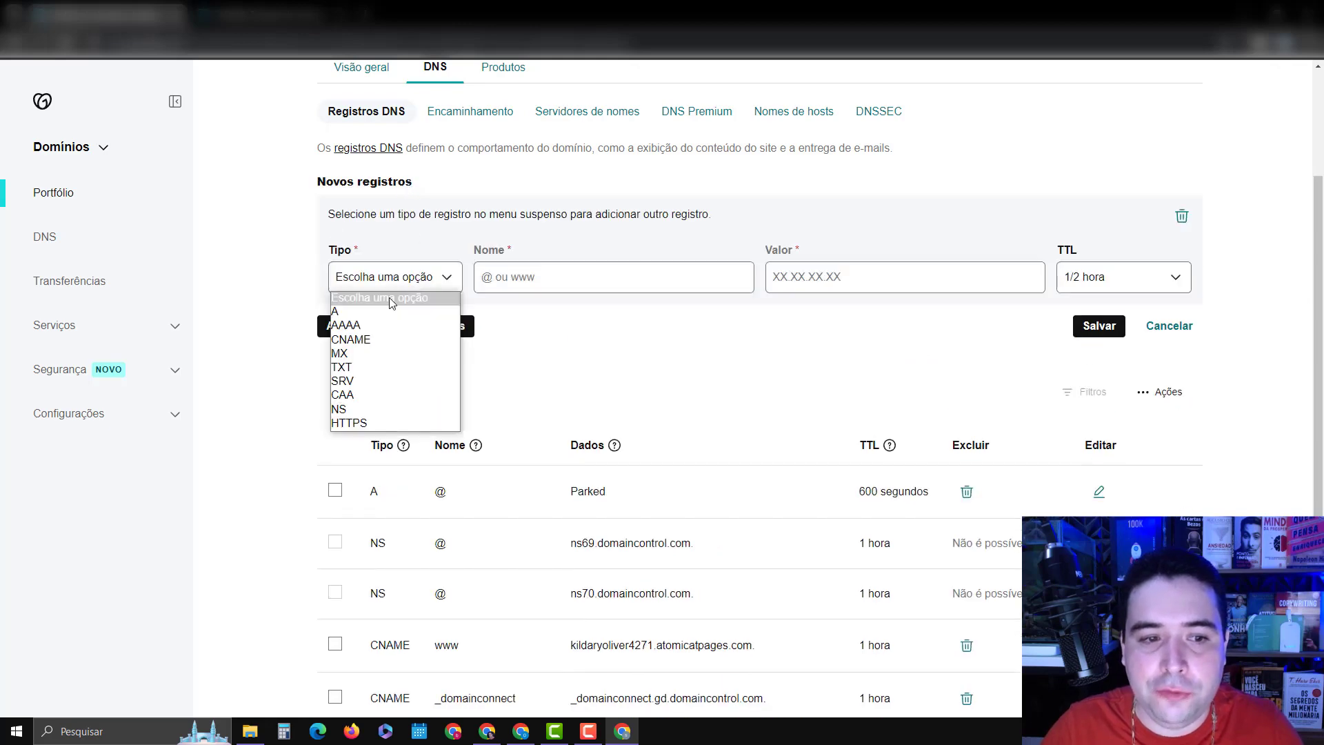
{"action": "left_click", "coordinate": [356, 342]}
{"action": "left_click", "coordinate": [511, 285]}
{"action": "type", "text": "www"}
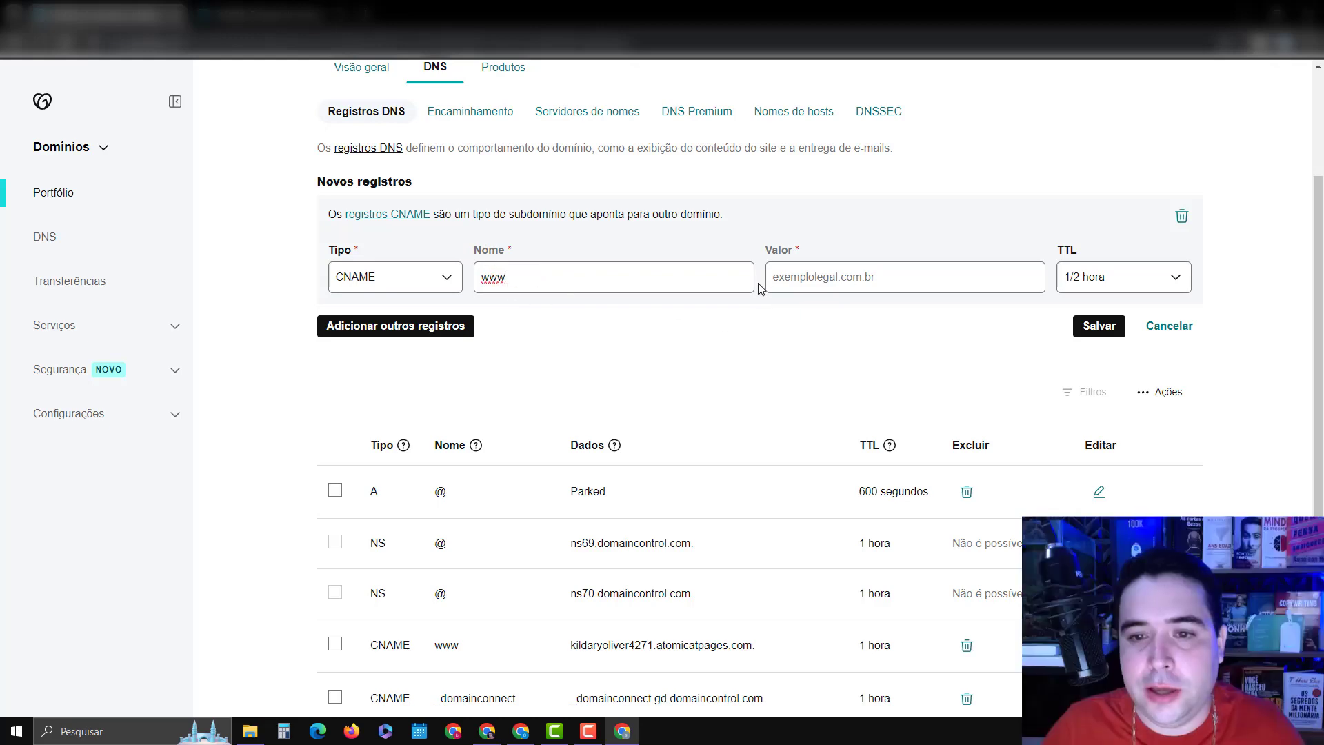
{"action": "left_click", "coordinate": [781, 284]}
{"action": "key", "text": "ctrl+v"}
{"action": "scroll", "coordinate": [915, 277], "scroll_direction": "up", "scroll_amount": 2}
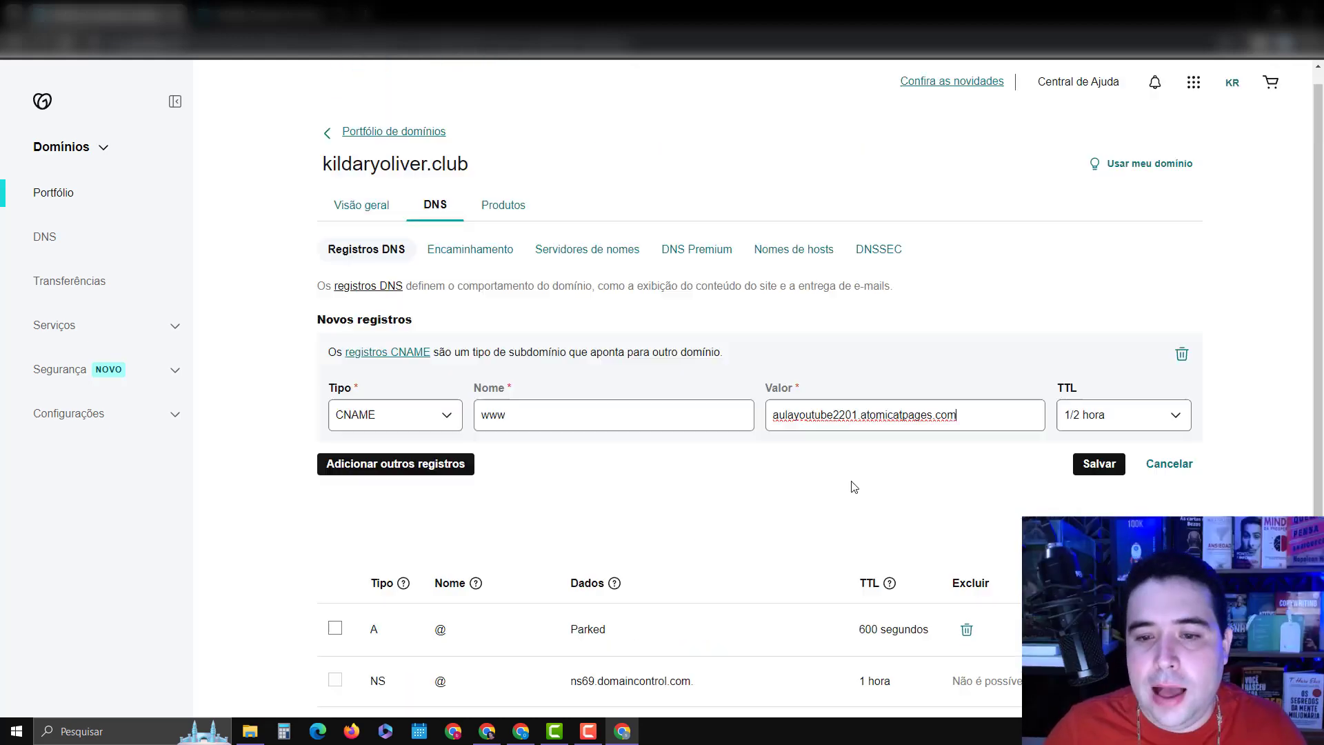
{"action": "left_click", "coordinate": [1091, 470]}
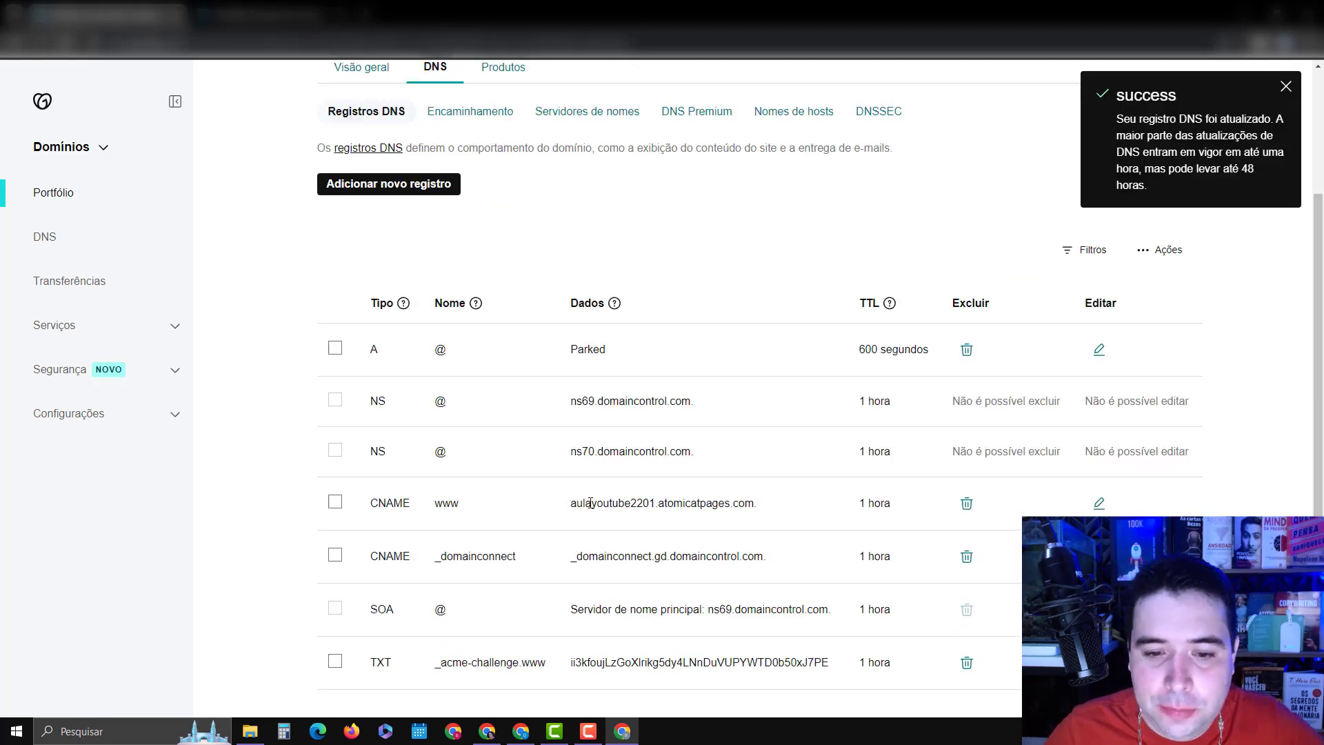
Check the www CNAME record, open it for editing and save it with the value aulayoutube2201.atomicatpages.com.
{"action": "left_click_drag", "start_coordinate": [570, 503], "coordinate": [766, 514]}
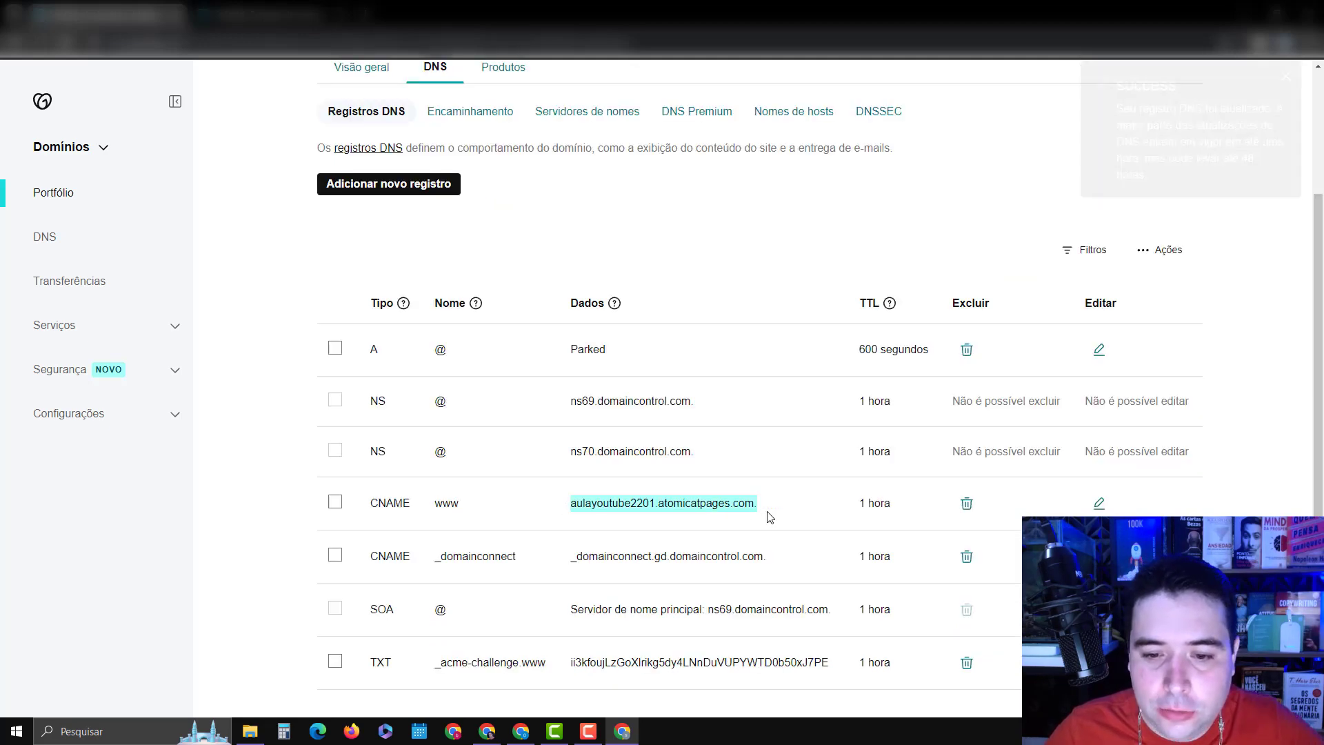
{"action": "left_click", "coordinate": [699, 285]}
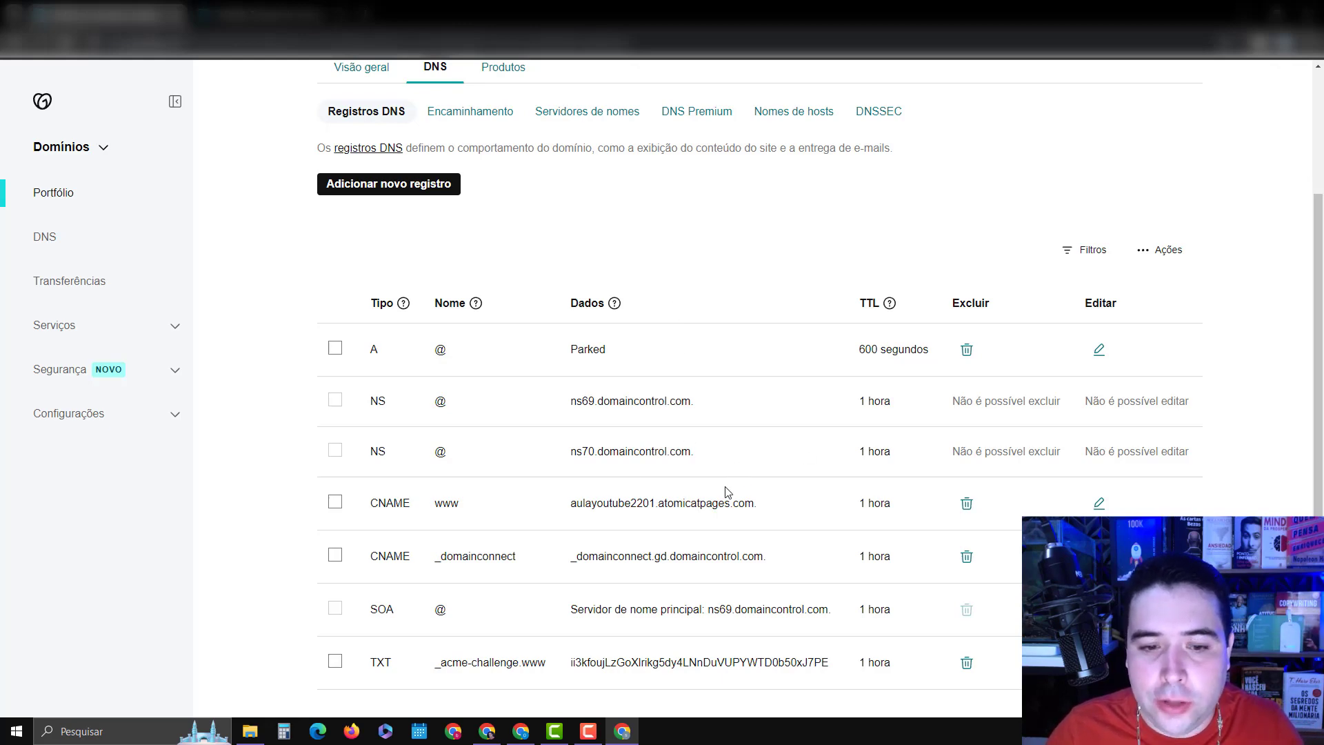
{"action": "double_click", "coordinate": [442, 502]}
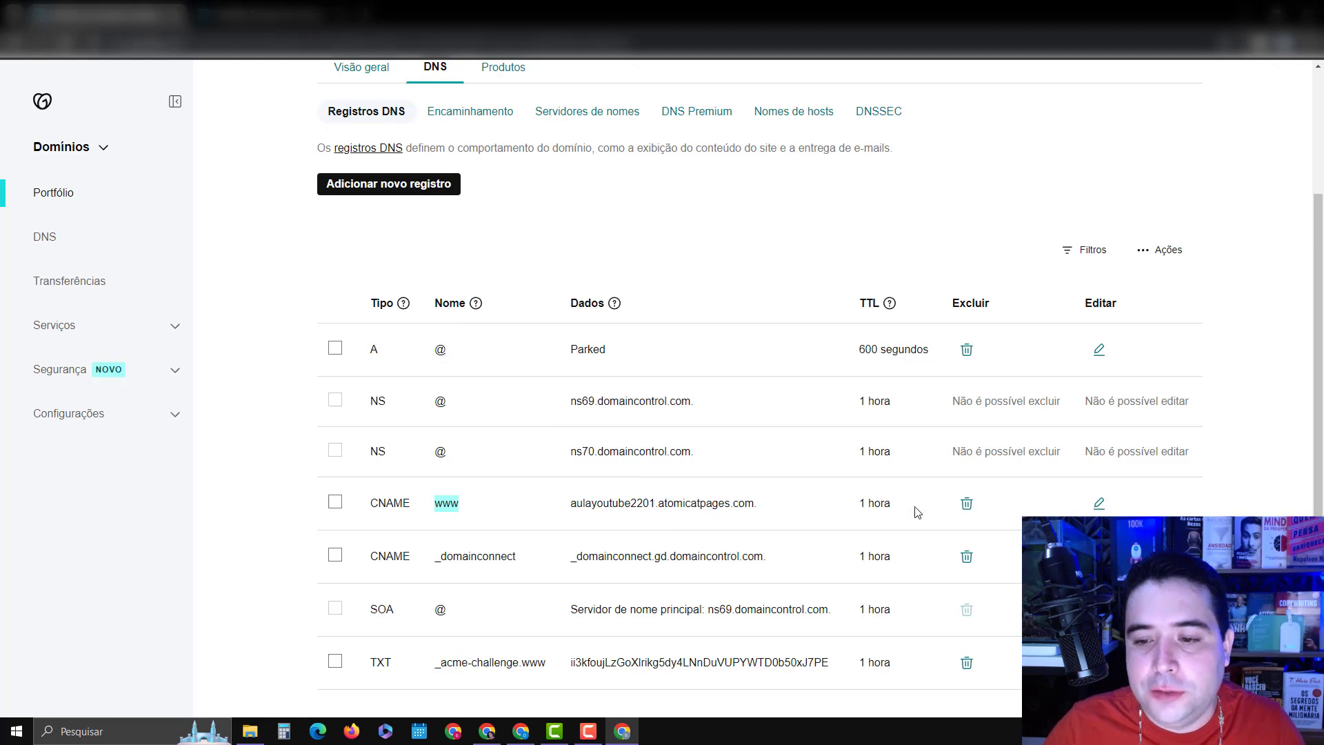
{"action": "left_click", "coordinate": [1099, 505]}
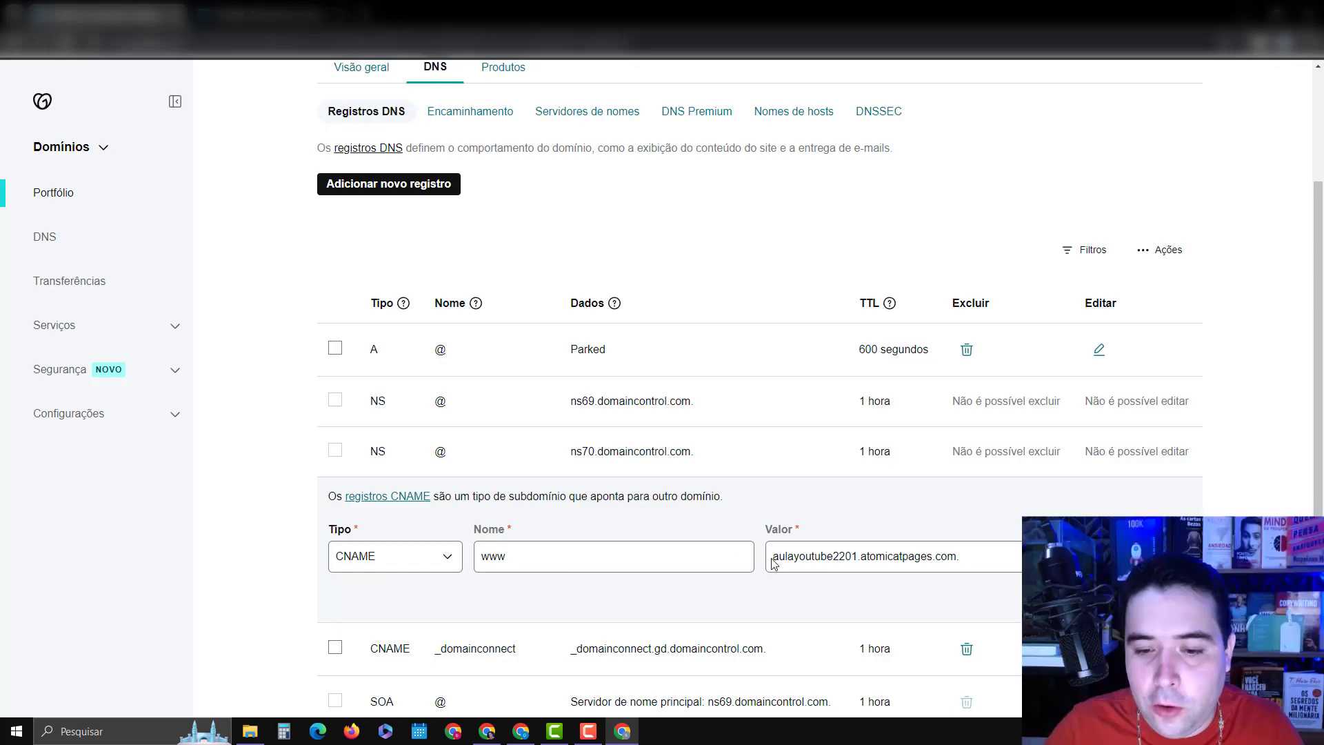
{"action": "left_click_drag", "start_coordinate": [773, 562], "coordinate": [954, 545]}
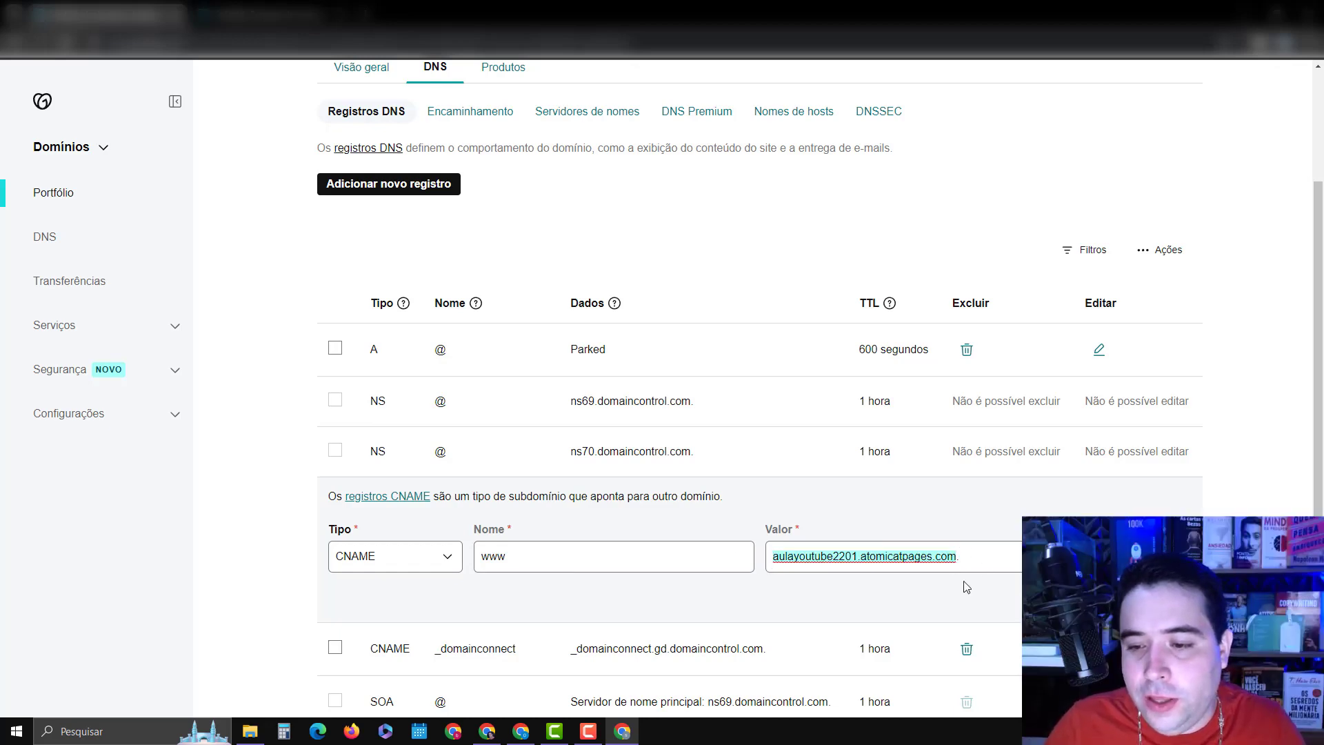
{"action": "key", "text": "Return"}
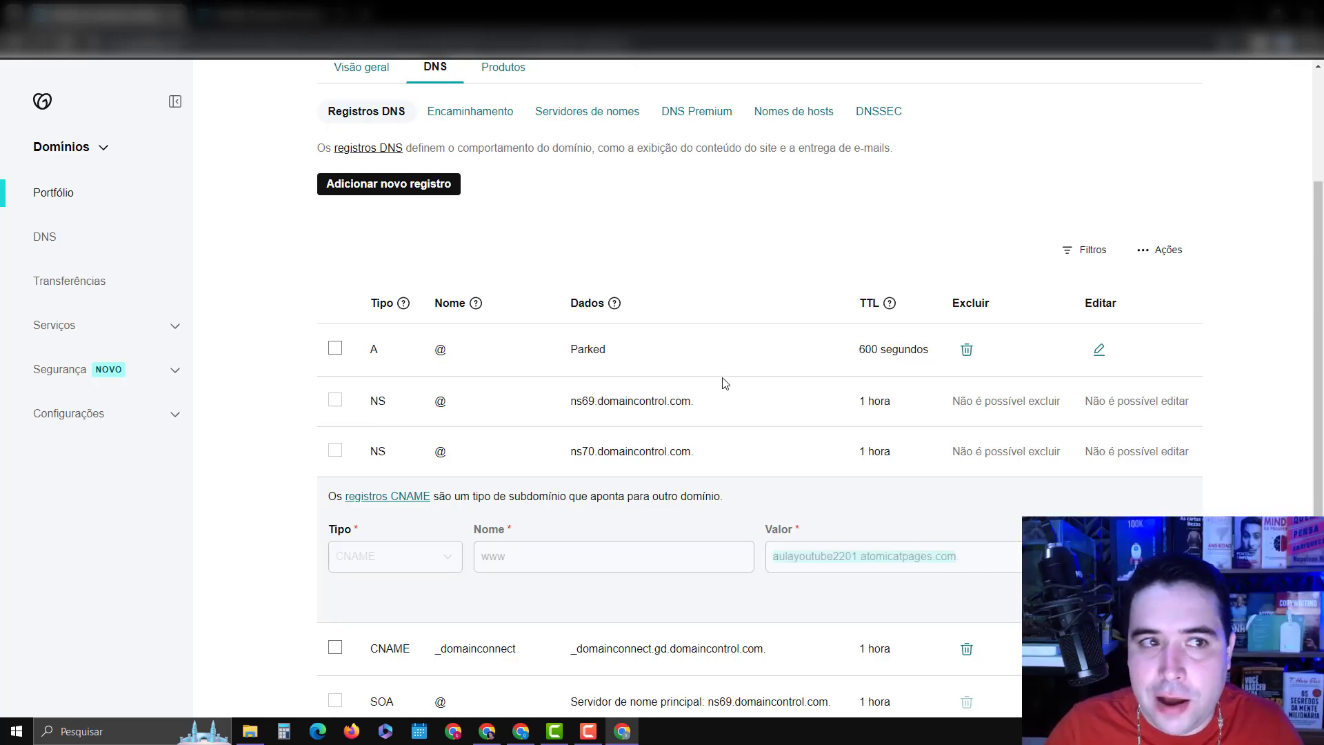
Switch back to Atomicat's domain connection dialog and verify the custom .club domain.
{"action": "key", "text": "alt+Tab"}
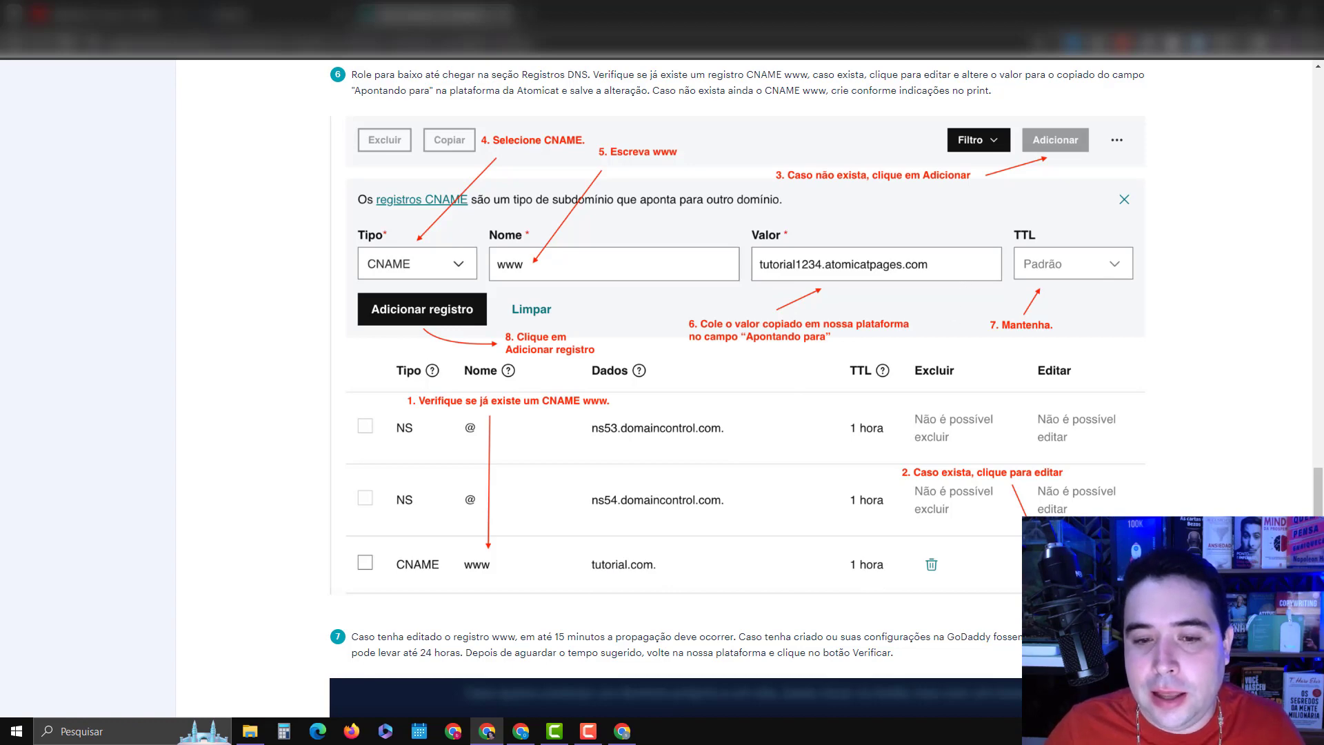
{"action": "key", "text": "ctrl+shift+Tab"}
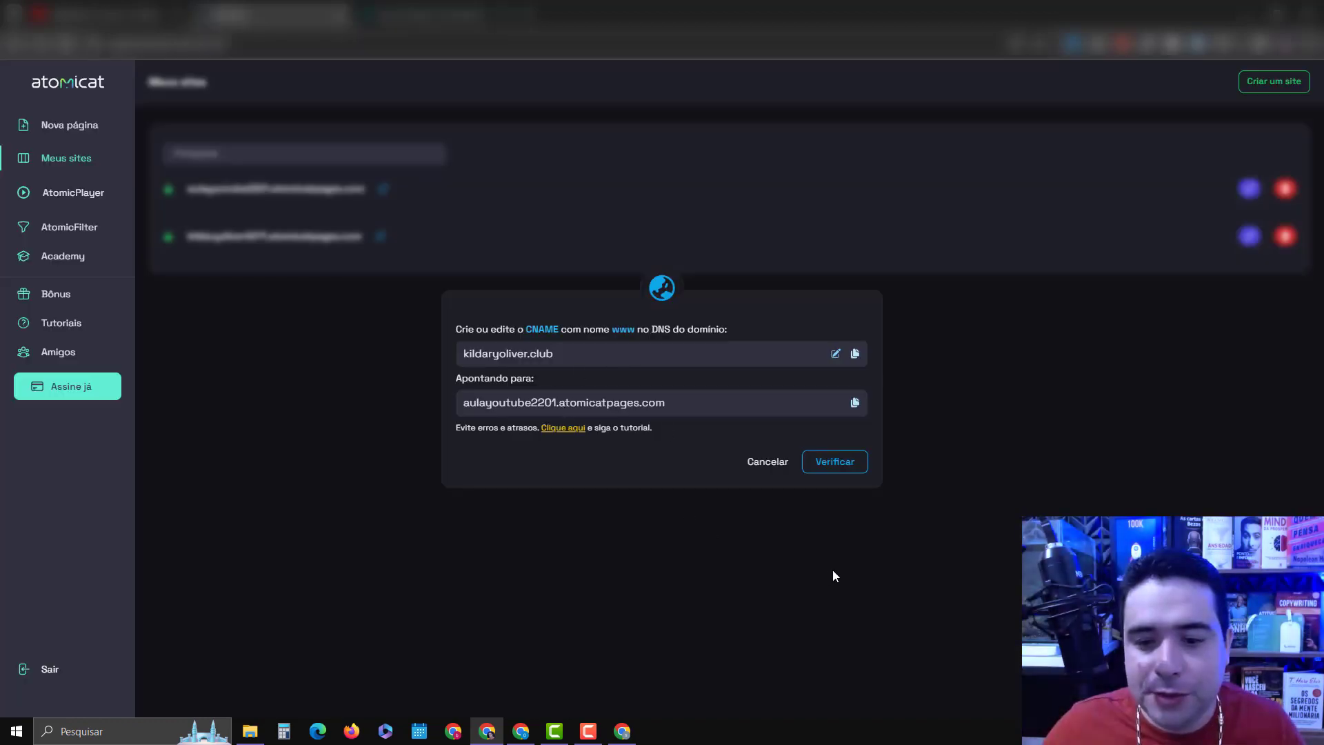
{"action": "left_click", "coordinate": [843, 463]}
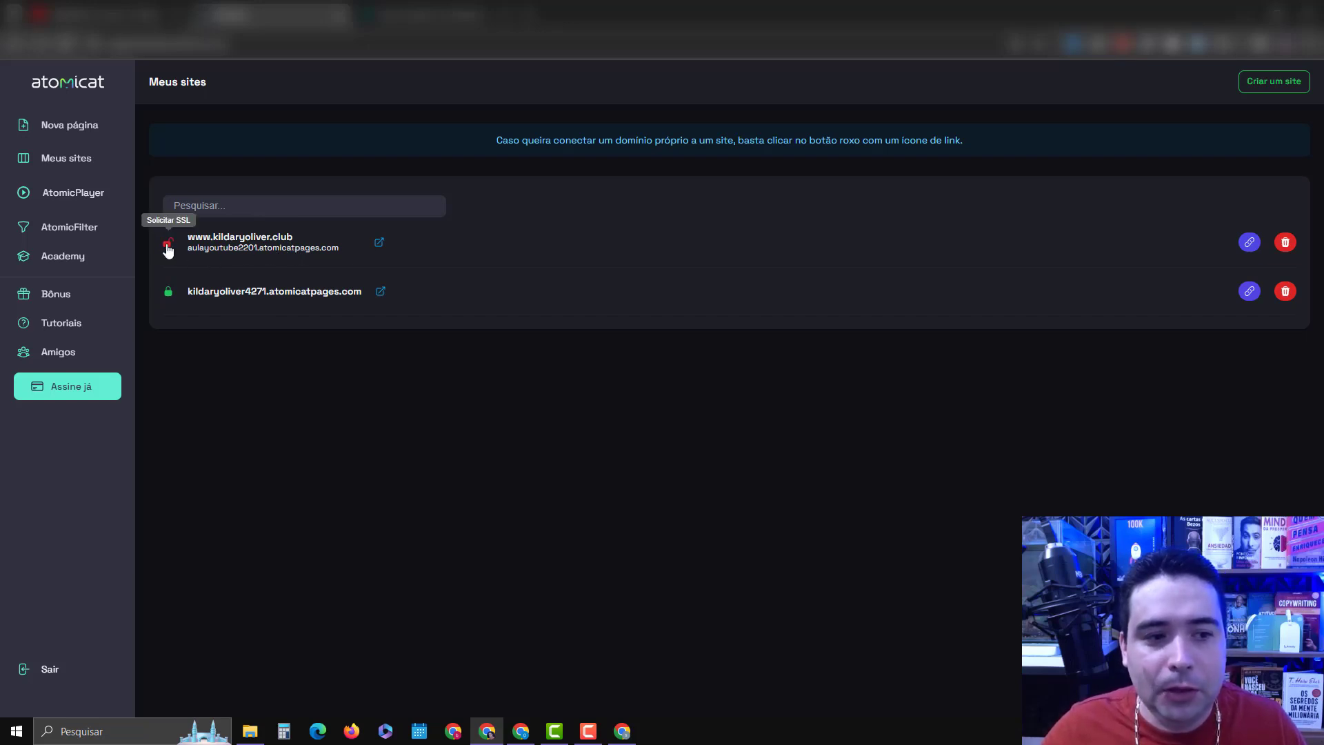
Request the free SSL for the connected .club domain and copy the name for its TXT record.
{"action": "left_click", "coordinate": [168, 247]}
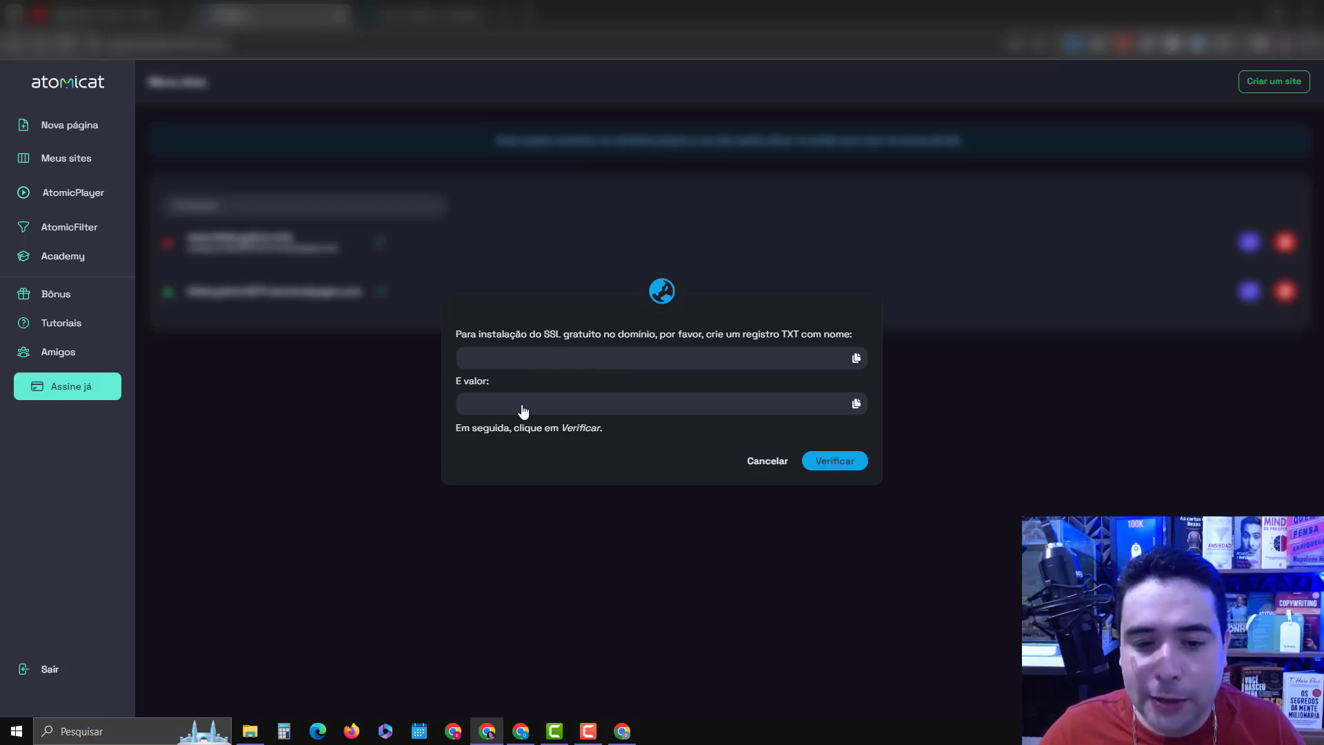
{"action": "left_click", "coordinate": [484, 411]}
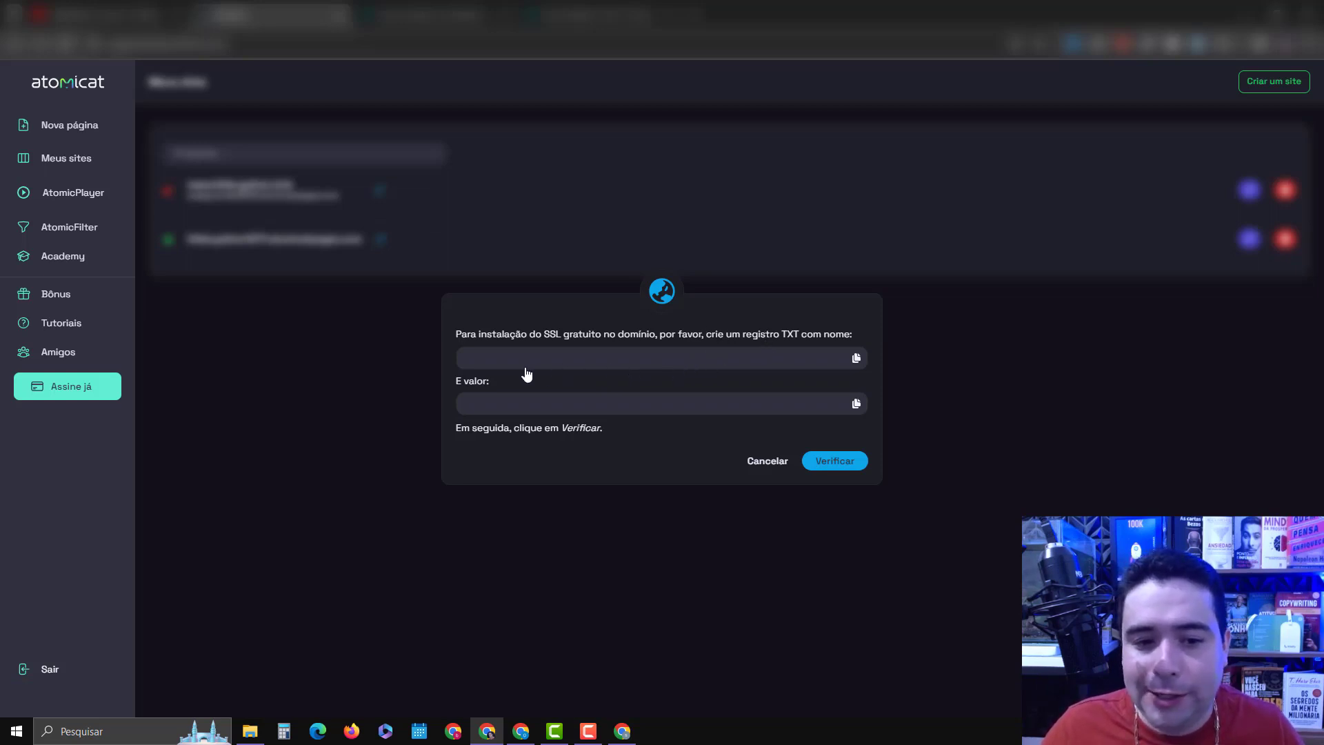
{"action": "left_click", "coordinate": [856, 357]}
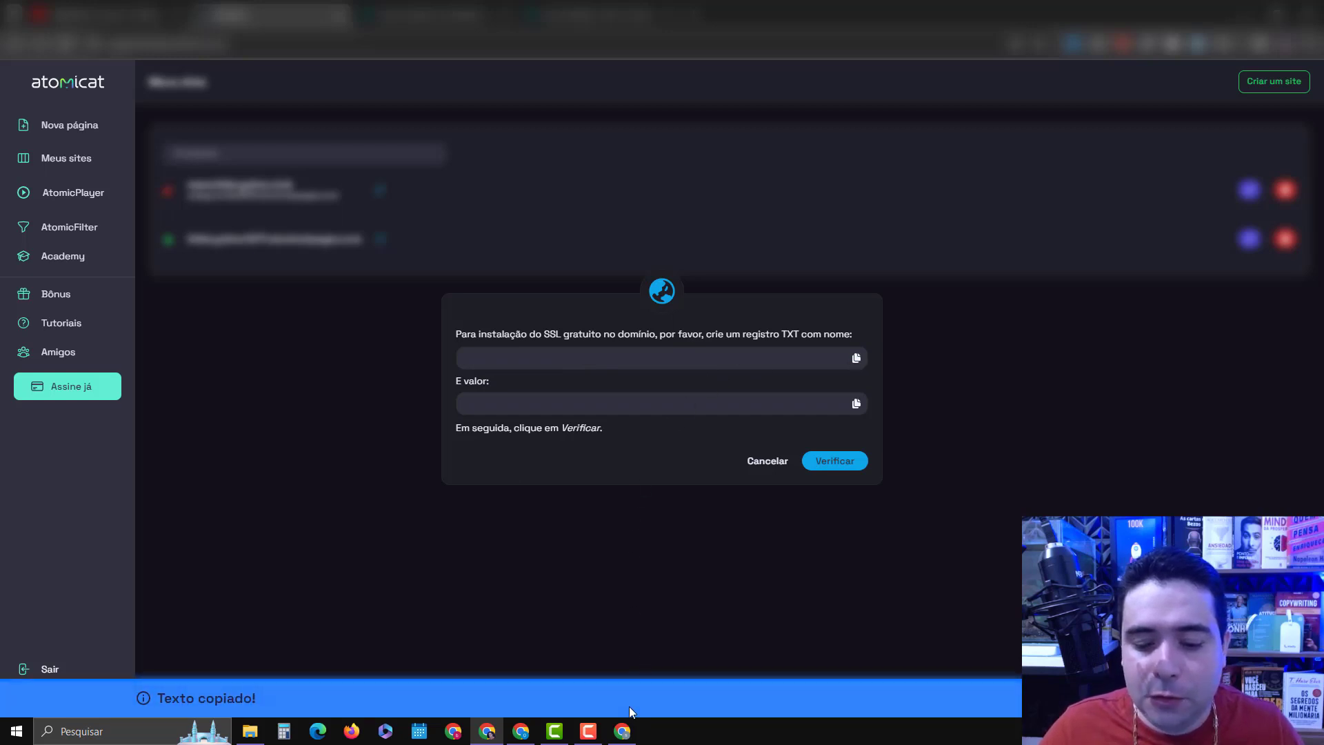
Switch to GoDaddy and fill in a new TXT record with the name undefined and value null copied from Atomicat.
{"action": "left_click", "coordinate": [623, 731]}
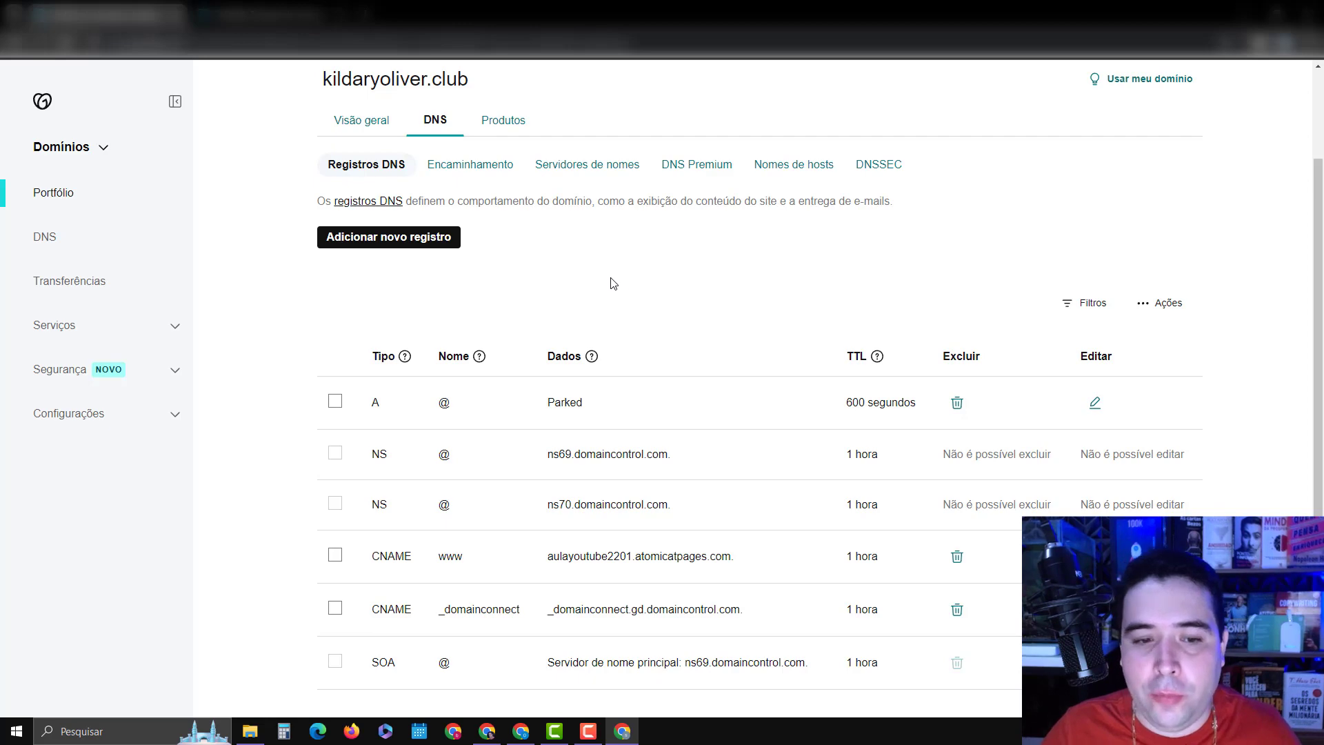
{"action": "left_click", "coordinate": [423, 239]}
{"action": "left_click", "coordinate": [409, 334]}
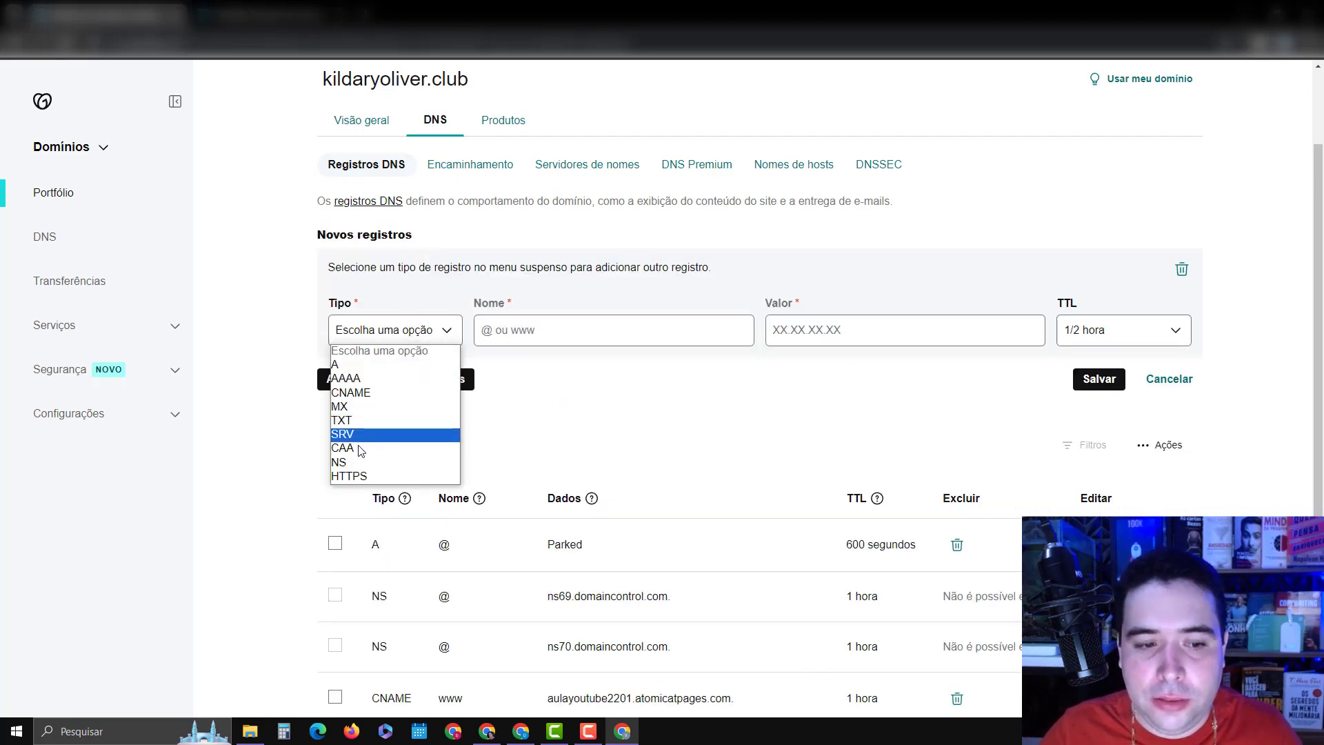
{"action": "left_click", "coordinate": [356, 421]}
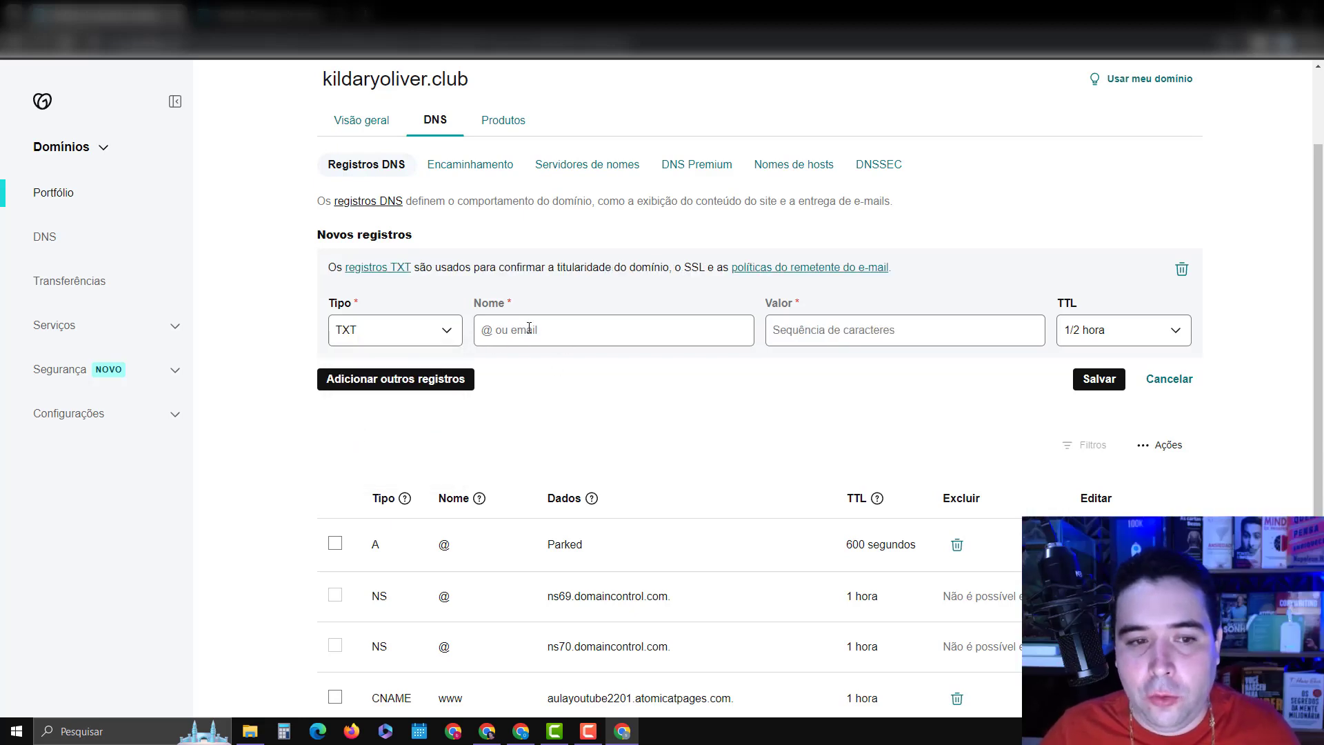
{"action": "key", "text": "alt+Tab"}
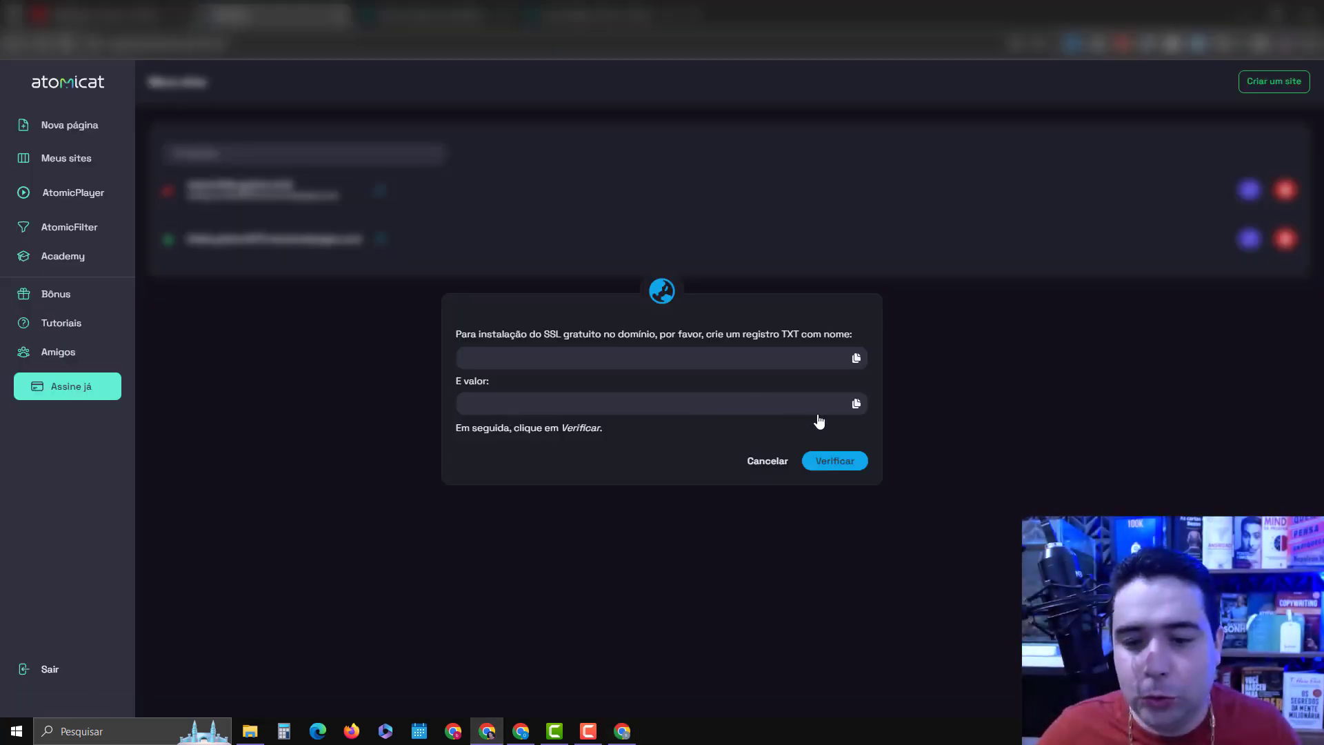
{"action": "left_click", "coordinate": [858, 403]}
{"action": "key", "text": "alt+Tab"}
{"action": "key", "text": "ctrl+v"}
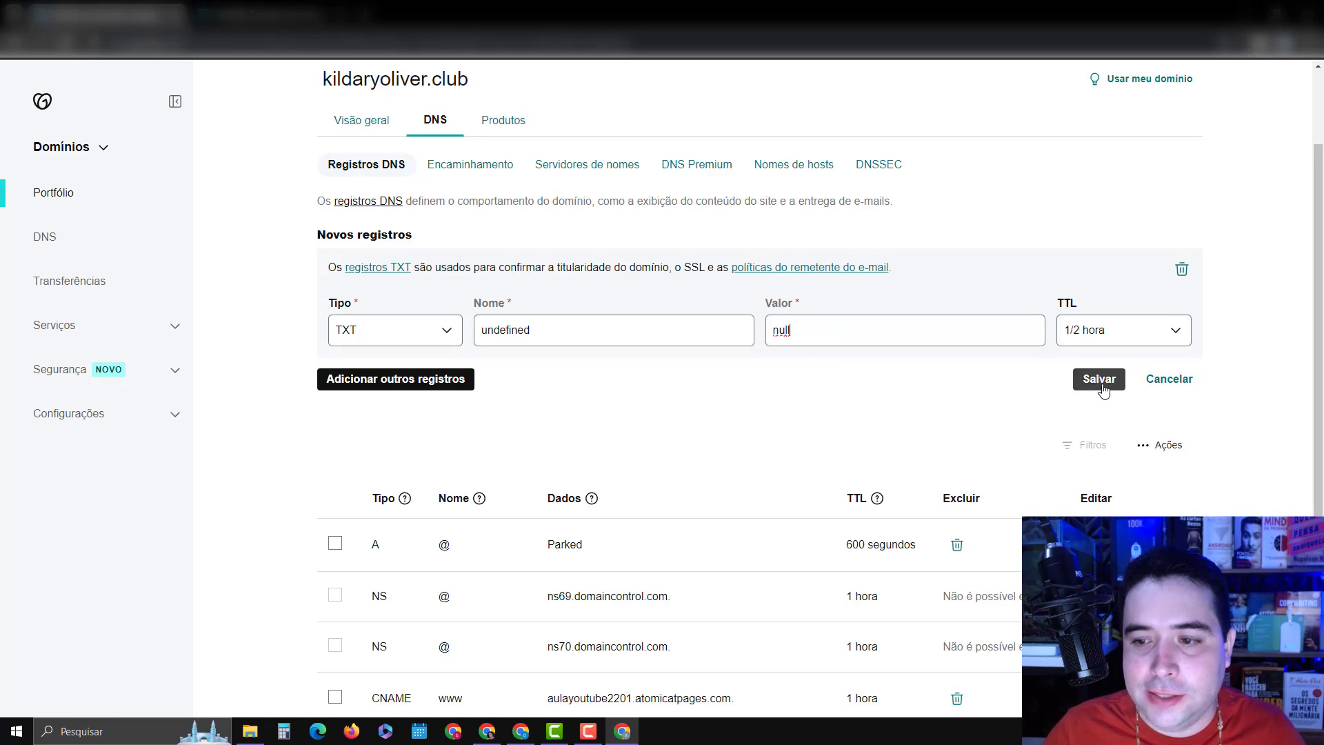
Return to Atomicat and start the verification of the TXT record for the domain's SSL installation.
{"action": "left_click", "coordinate": [487, 731]}
{"action": "left_click", "coordinate": [836, 462]}
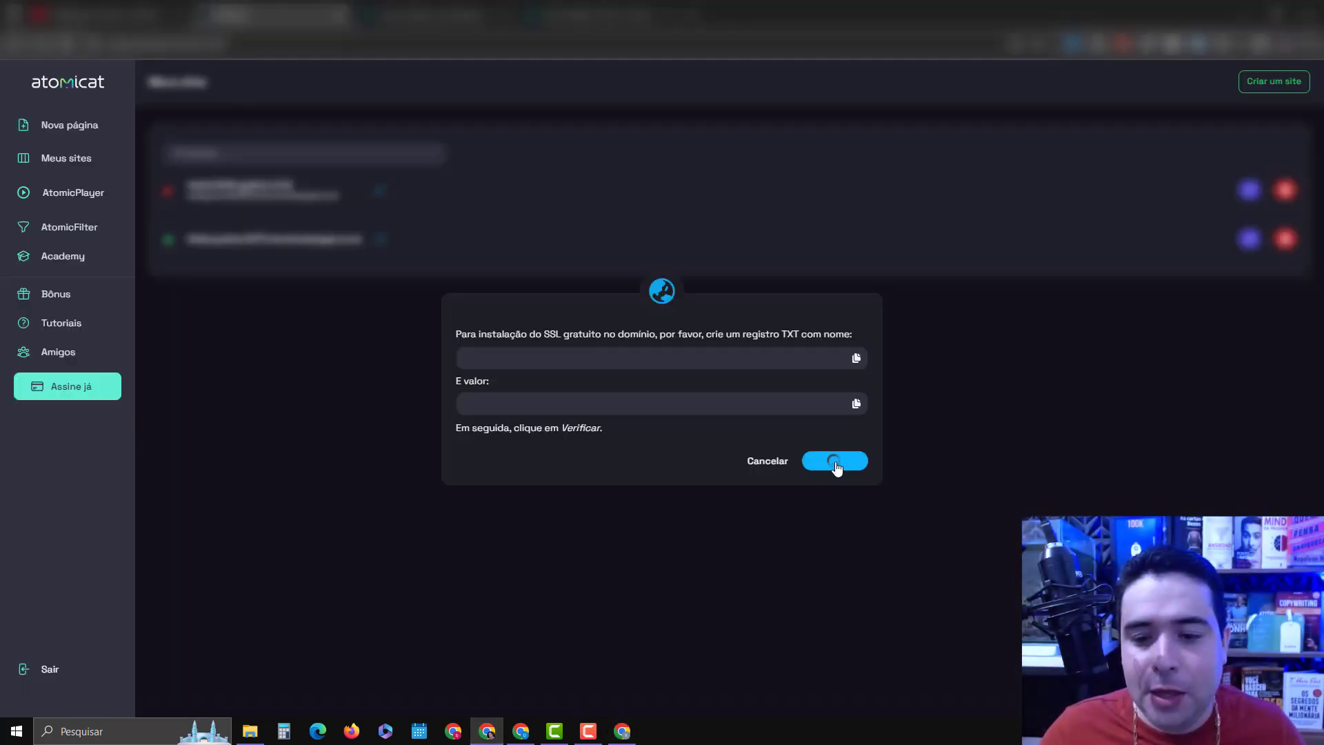